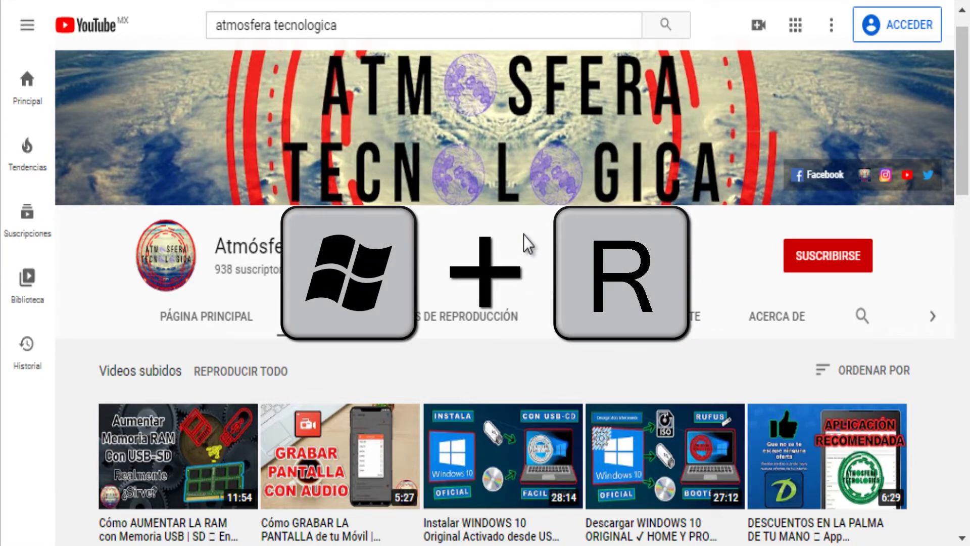
Step: Run msconfig to open the system configuration and choose Inicio selectivo as the startup selection
key(super+r)
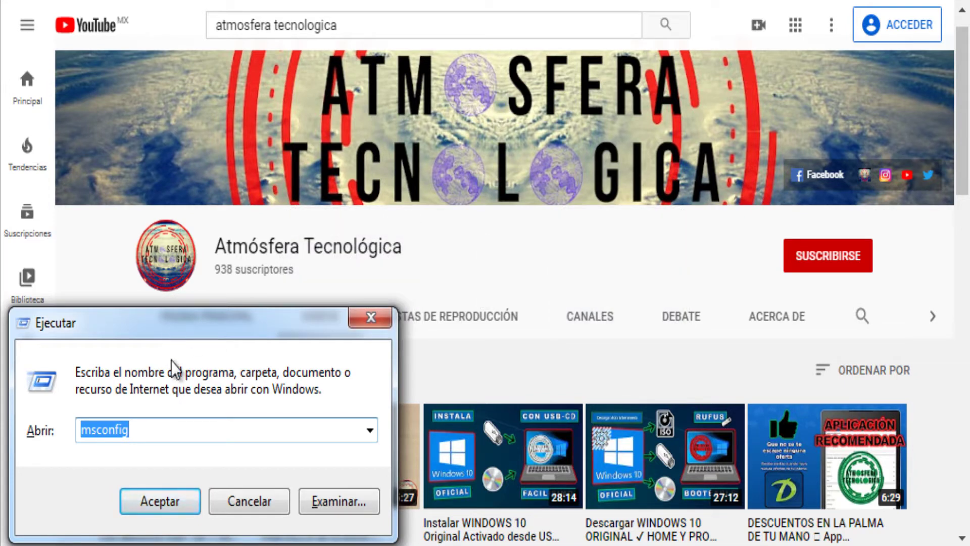
text(msc)
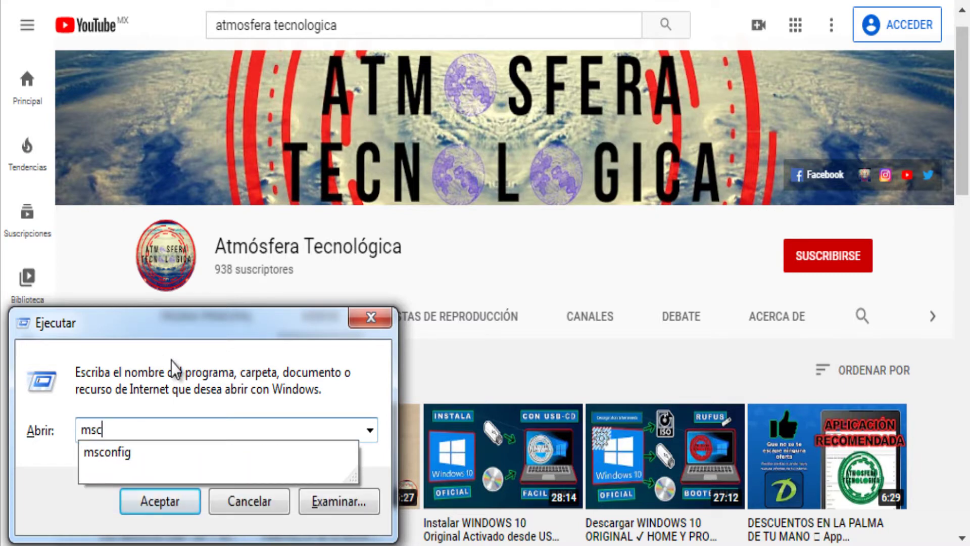
text(onfig)
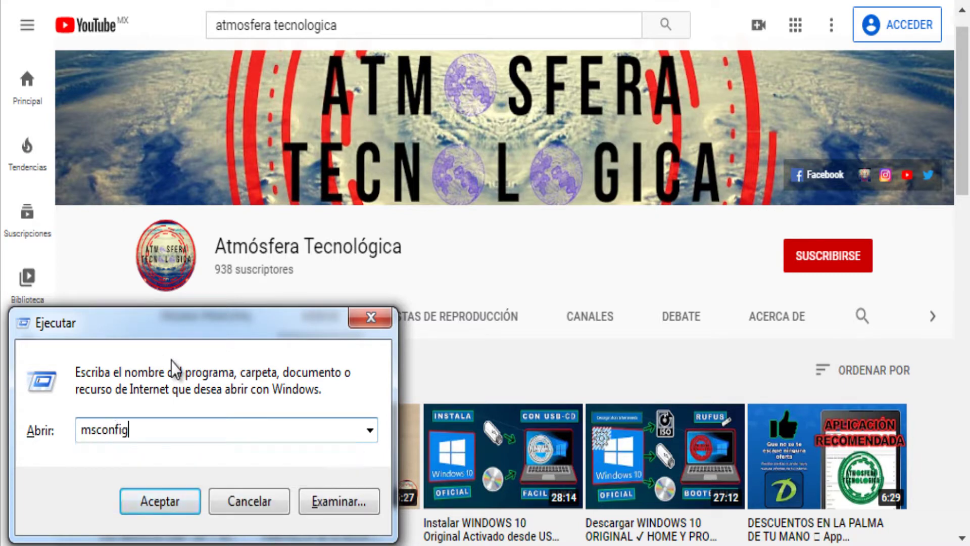
click(179, 505)
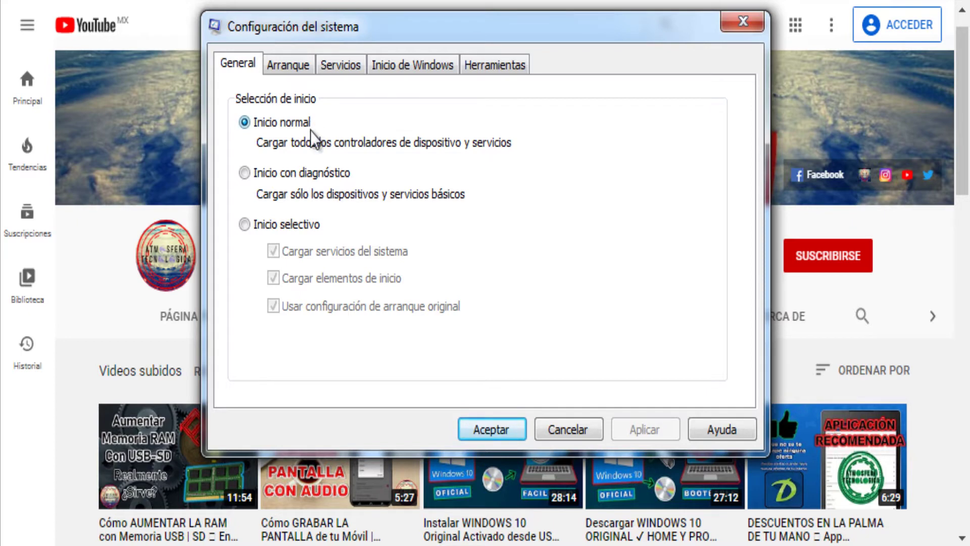
click(247, 228)
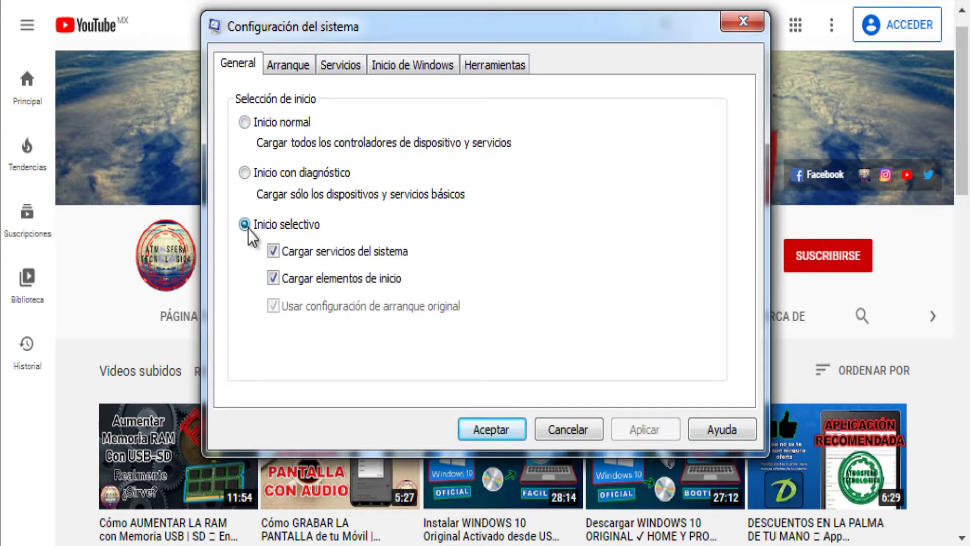
Step: Set the boot wait time (Tiempo de espera) to 25 seconds and apply the change
click(287, 67)
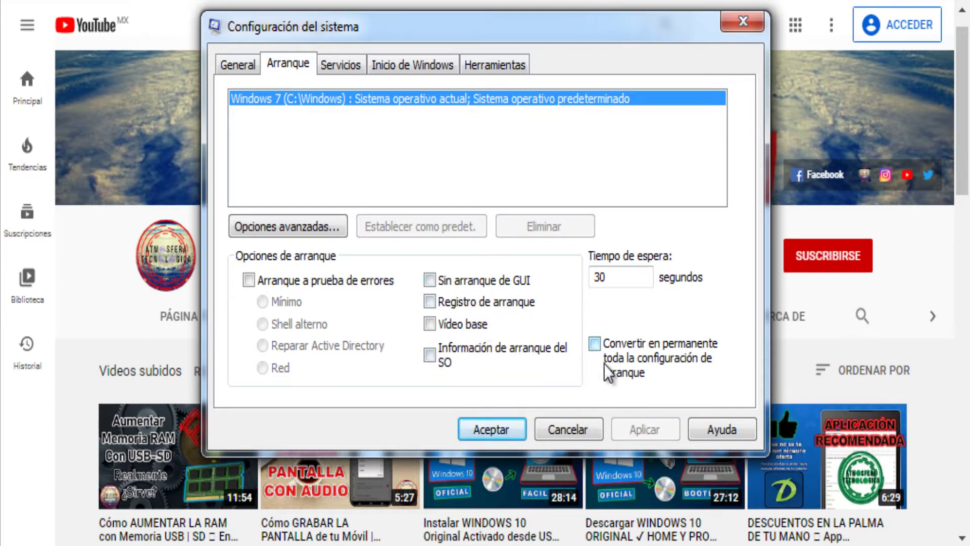
click(637, 279)
key(BackSpace)
key(BackSpace)
text(25)
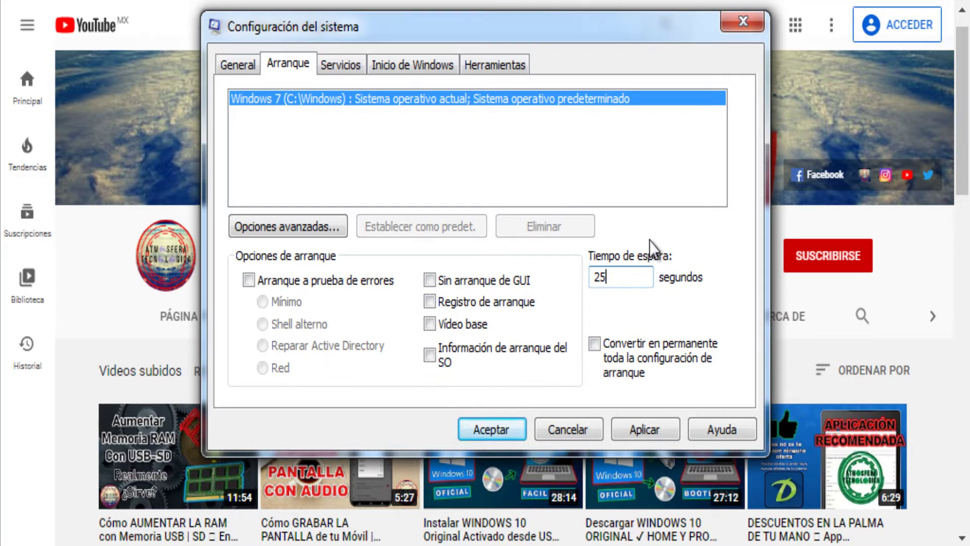
drag(623, 277, 554, 277)
click(641, 277)
click(626, 427)
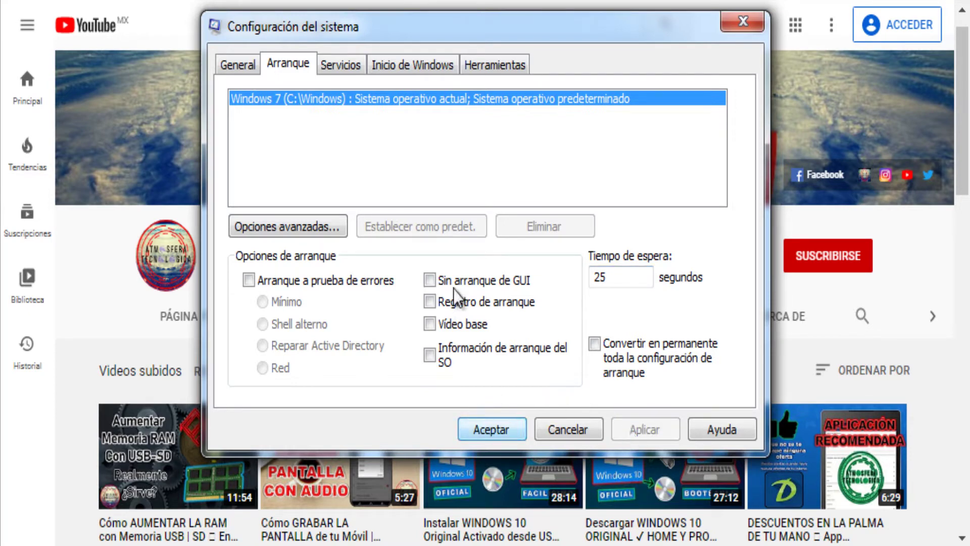
click(352, 65)
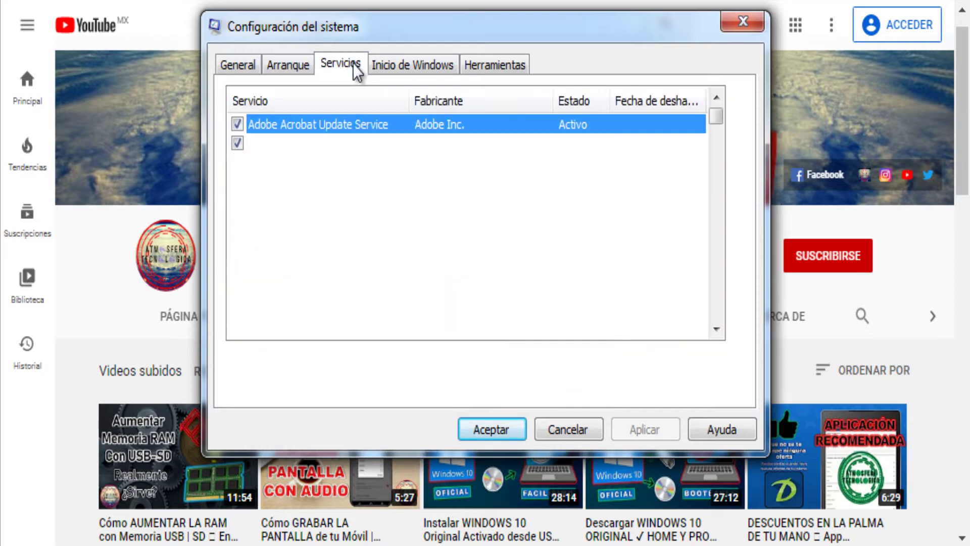
click(275, 69)
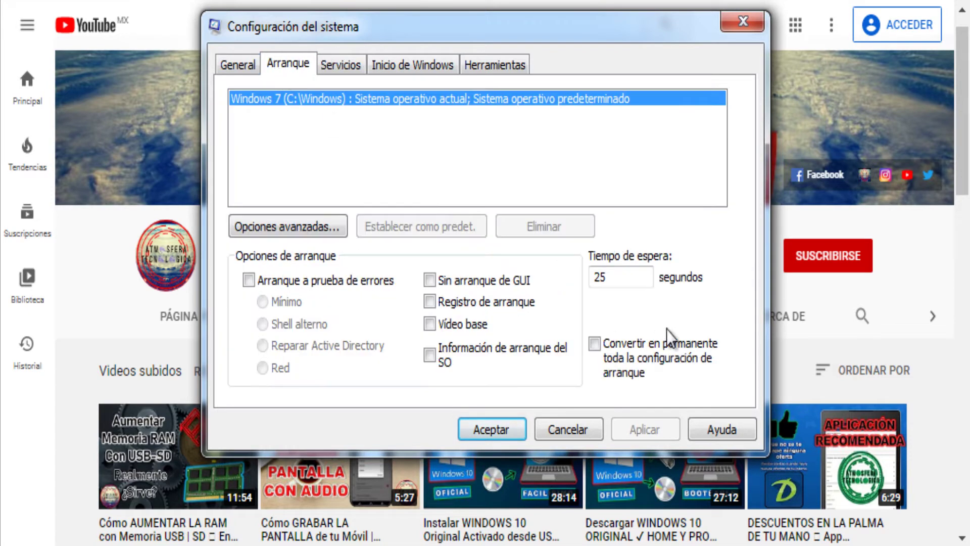
drag(624, 275, 590, 275)
click(622, 277)
drag(623, 275, 575, 277)
click(630, 278)
Step: Disable the Adobe Acrobat Update Service in the list of Windows services
click(349, 64)
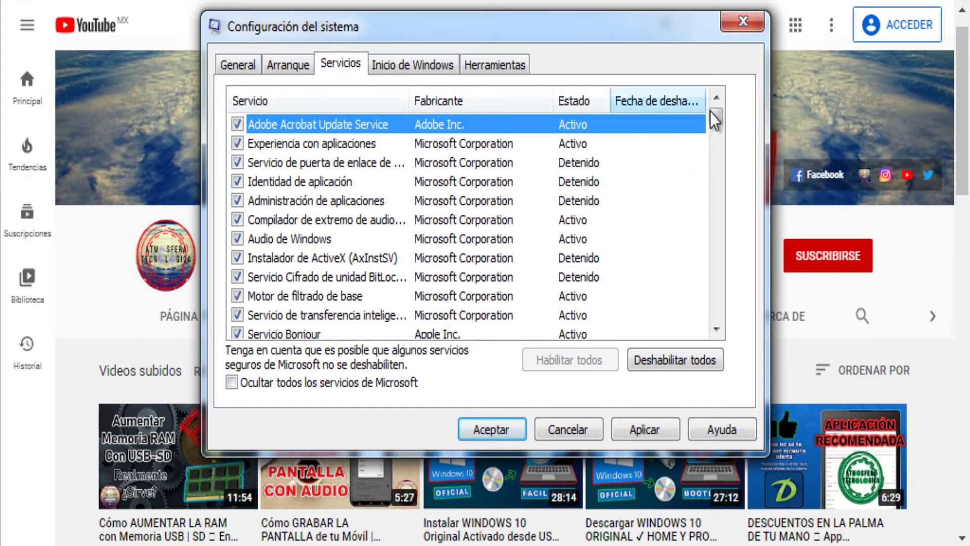
mouse_move(716, 113)
mouse_down()
mouse_move(718, 257)
mouse_move(732, 315)
mouse_move(739, 219)
mouse_move(720, 102)
mouse_up()
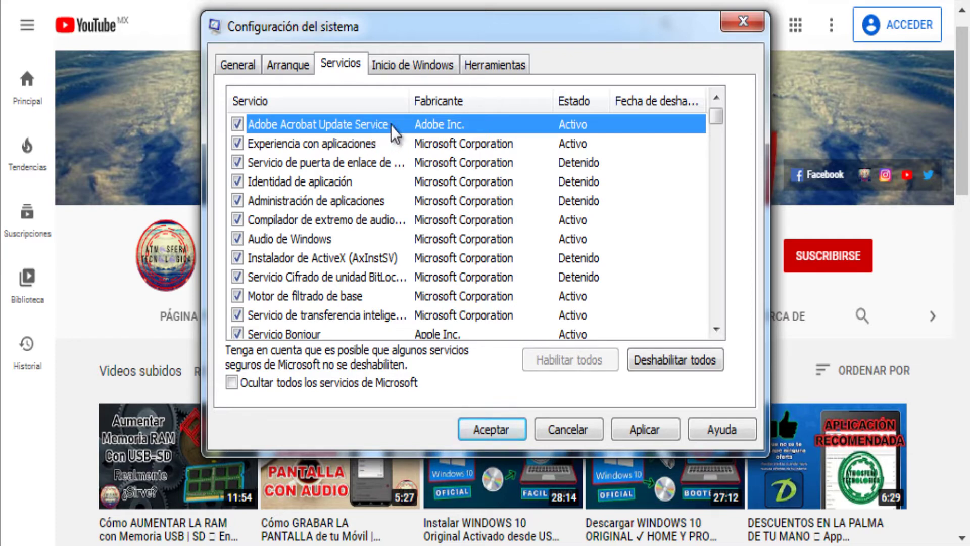
click(238, 122)
click(238, 123)
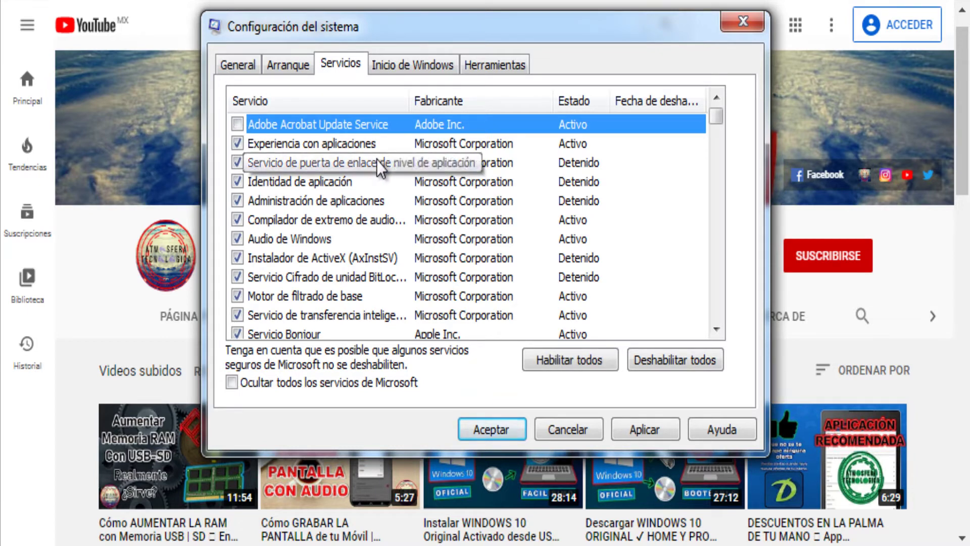
Step: Look through the services list, checking each service's manufacturer and status for unneeded non-Microsoft services
click(716, 329)
click(716, 329)
click(716, 330)
click(716, 330)
click(716, 329)
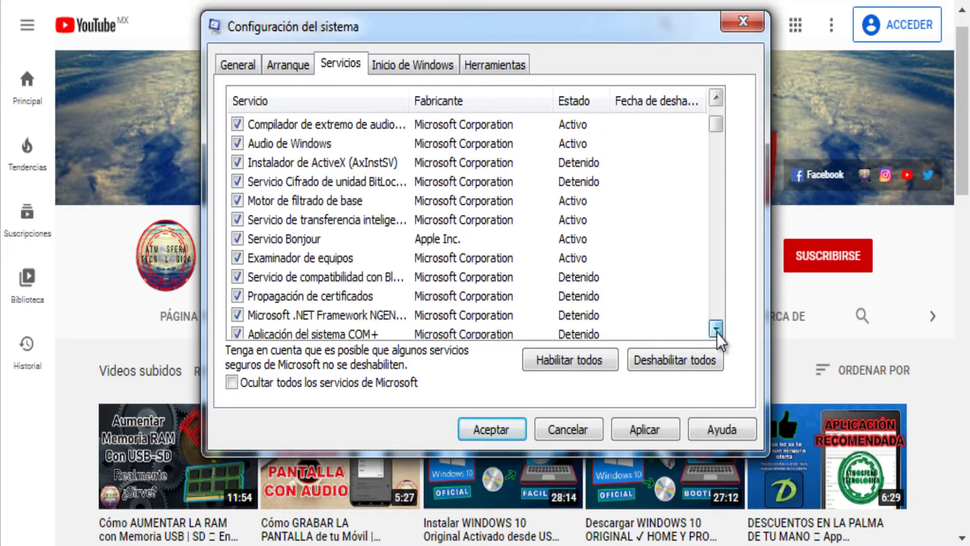
click(716, 330)
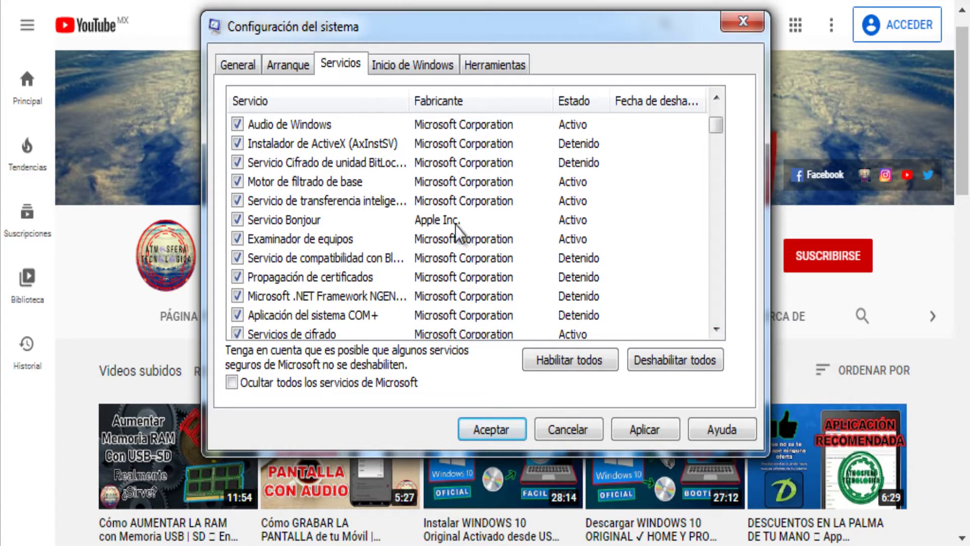
click(715, 328)
click(716, 329)
click(716, 328)
click(715, 328)
click(716, 329)
click(716, 329)
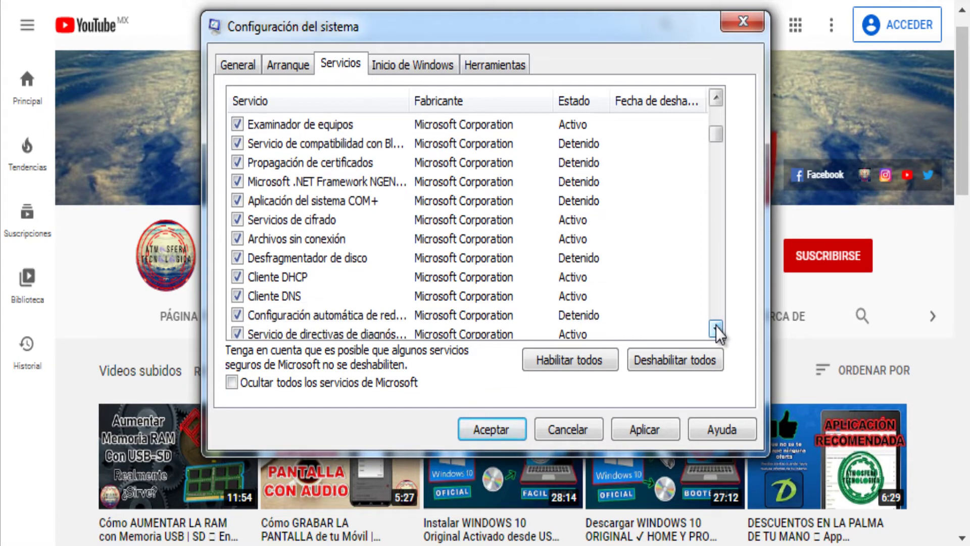
click(716, 328)
click(715, 328)
click(715, 329)
click(716, 328)
click(715, 328)
click(715, 328)
click(716, 329)
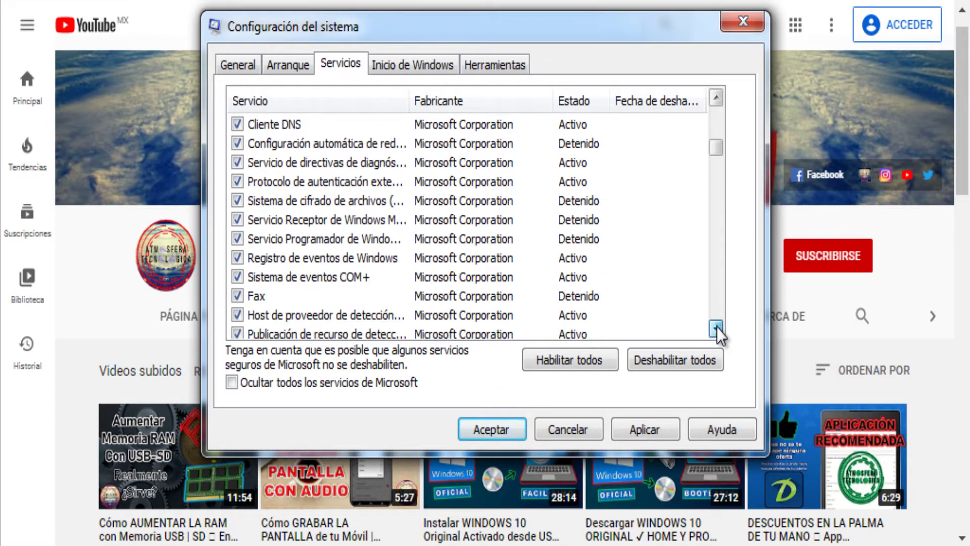
click(715, 329)
click(716, 329)
click(715, 328)
click(715, 329)
click(716, 329)
click(715, 329)
click(715, 329)
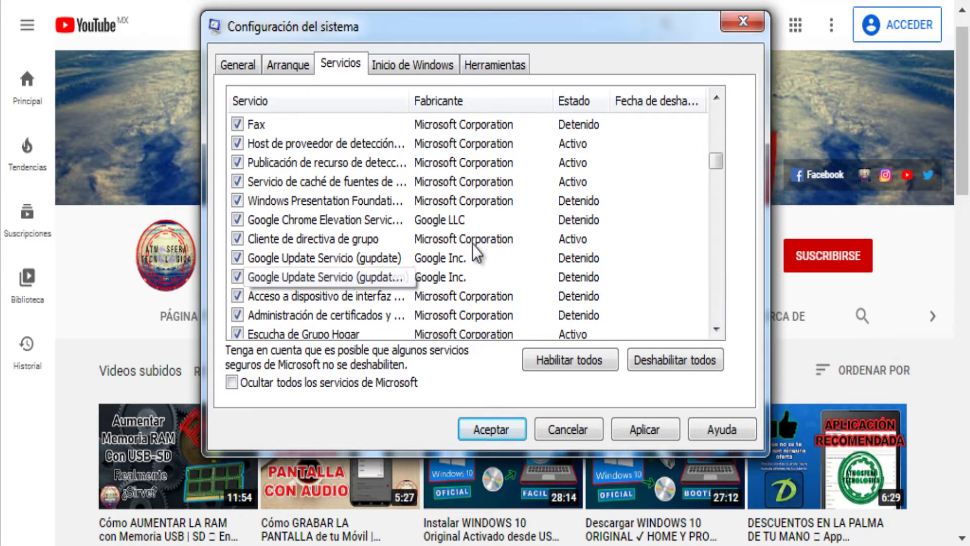
click(715, 330)
click(715, 329)
click(715, 330)
click(715, 330)
click(715, 330)
click(714, 330)
click(715, 329)
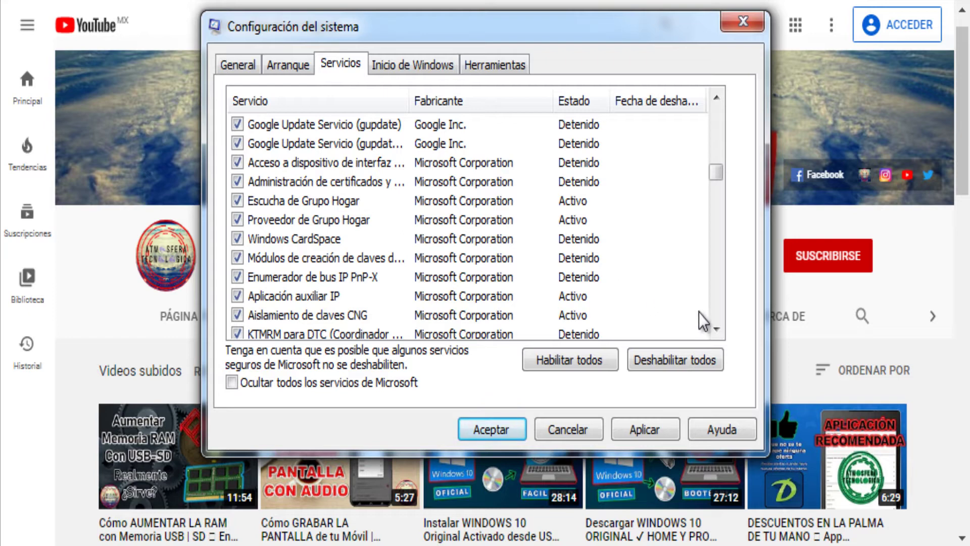
click(716, 329)
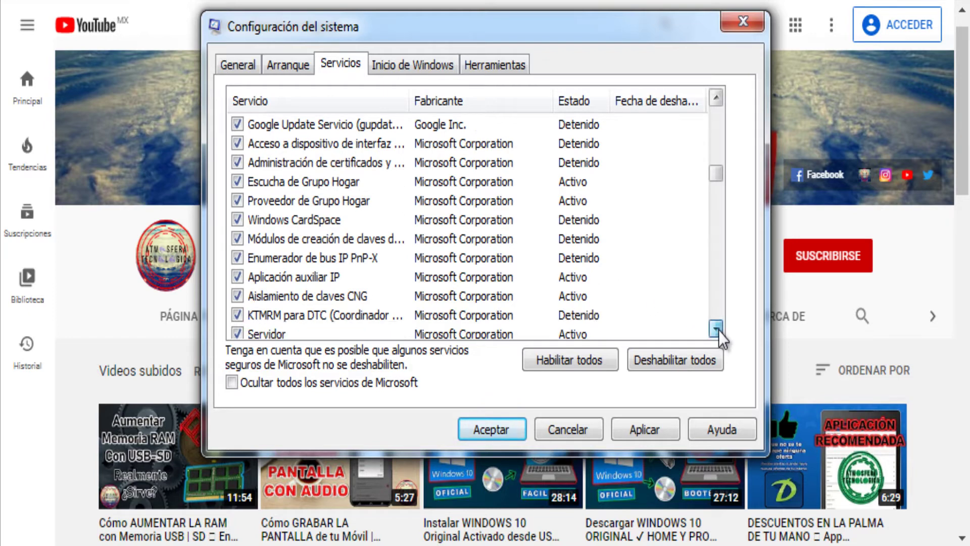
click(716, 329)
click(717, 329)
click(717, 329)
click(716, 329)
double_click(717, 329)
click(716, 329)
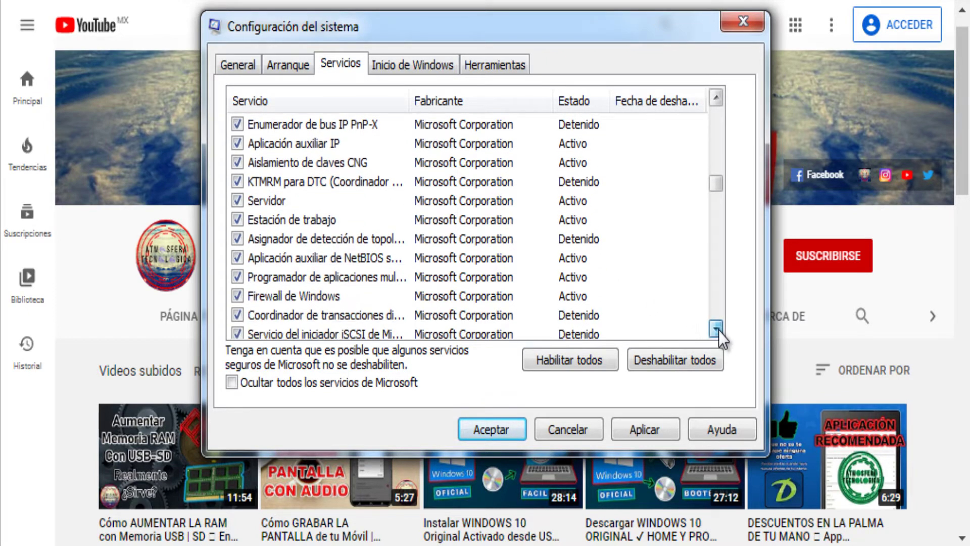
double_click(717, 329)
click(716, 329)
double_click(716, 329)
click(717, 328)
double_click(716, 329)
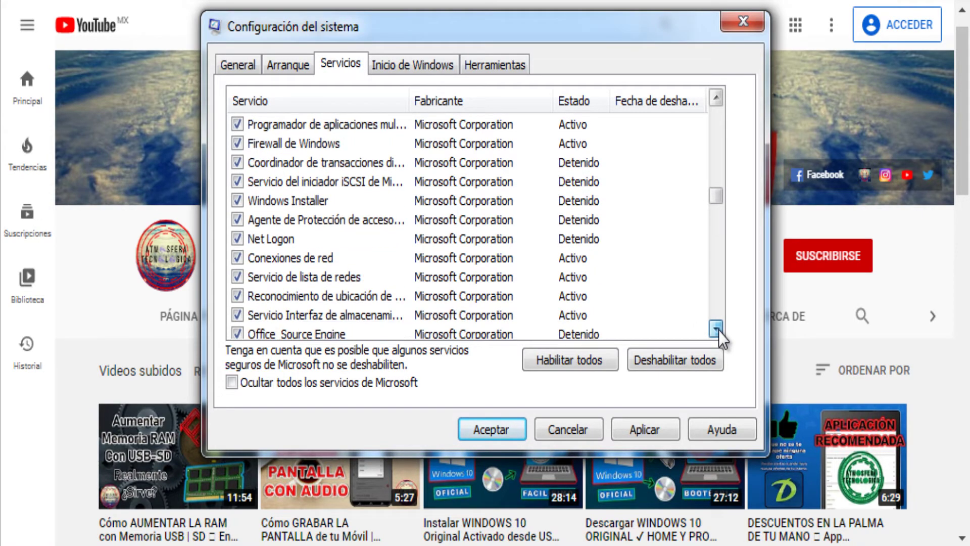
double_click(716, 329)
double_click(716, 328)
double_click(716, 329)
double_click(716, 329)
double_click(716, 329)
double_click(717, 329)
double_click(717, 329)
click(716, 329)
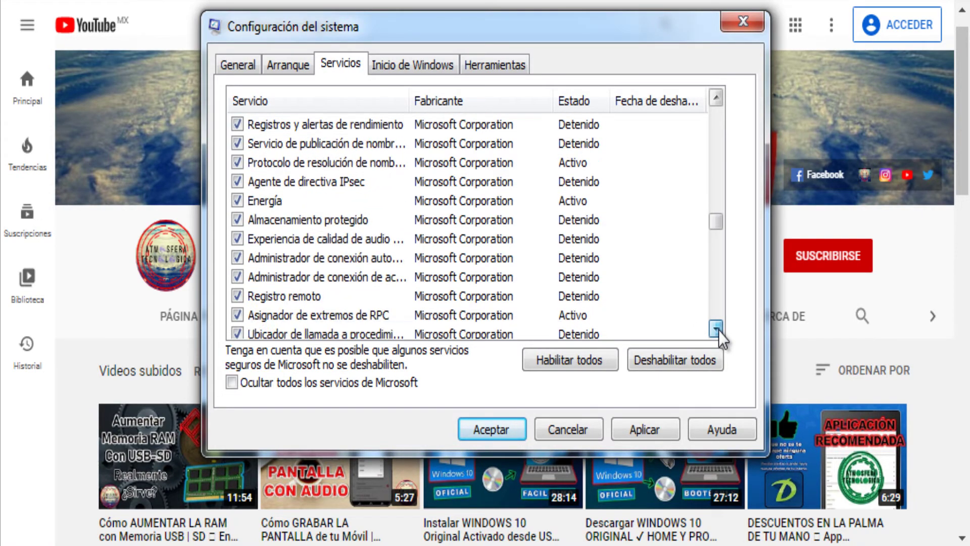
double_click(716, 329)
double_click(716, 329)
click(716, 328)
drag(716, 329, 717, 329)
click(717, 329)
double_click(717, 328)
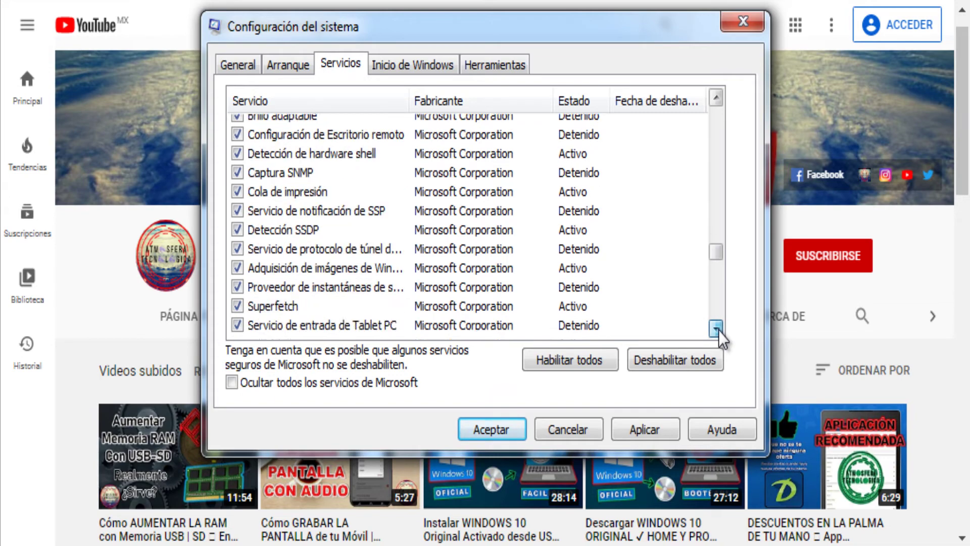
double_click(717, 329)
double_click(717, 329)
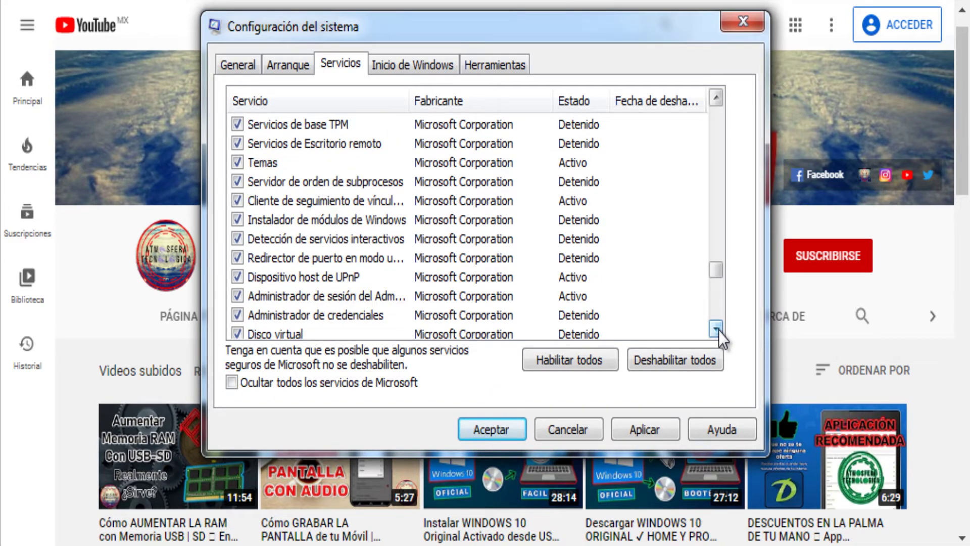
Step: Review the services list once more from beginning to end and apply the service changes
double_click(716, 97)
double_click(715, 97)
drag(719, 263, 715, 311)
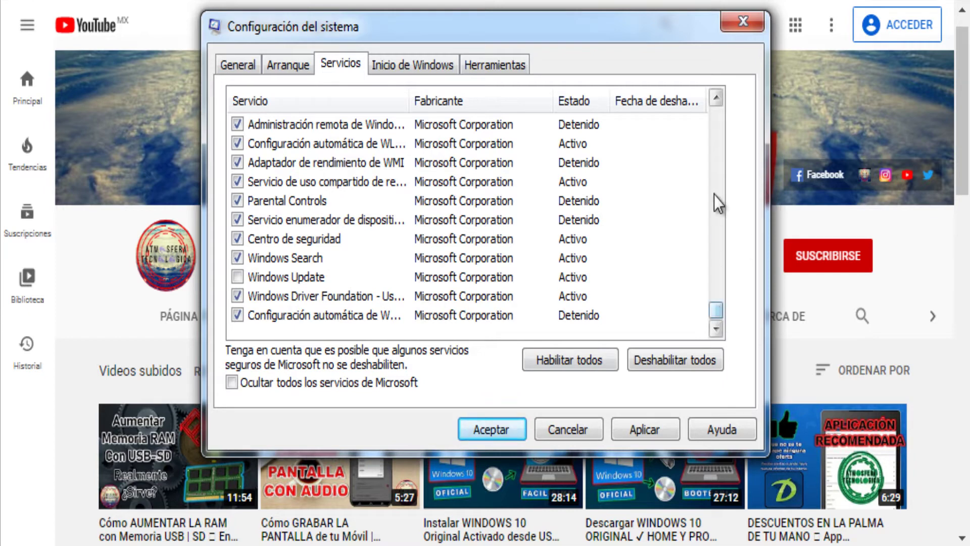
scroll(714, 195, up, 15)
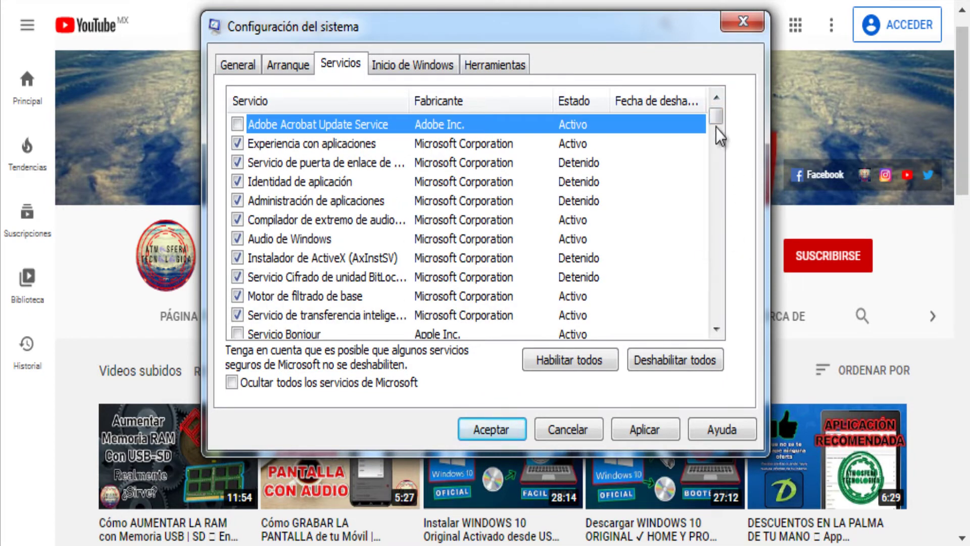
drag(714, 114, 714, 329)
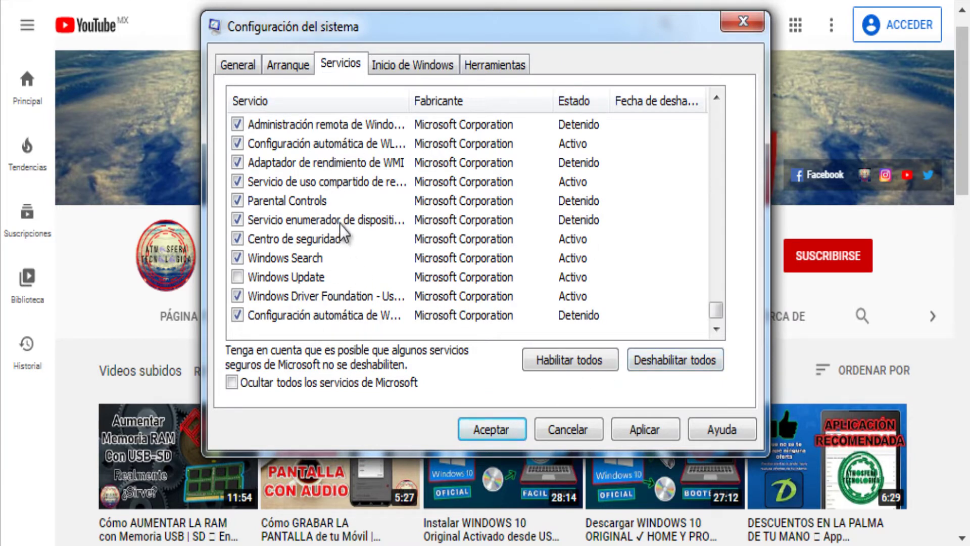
click(648, 420)
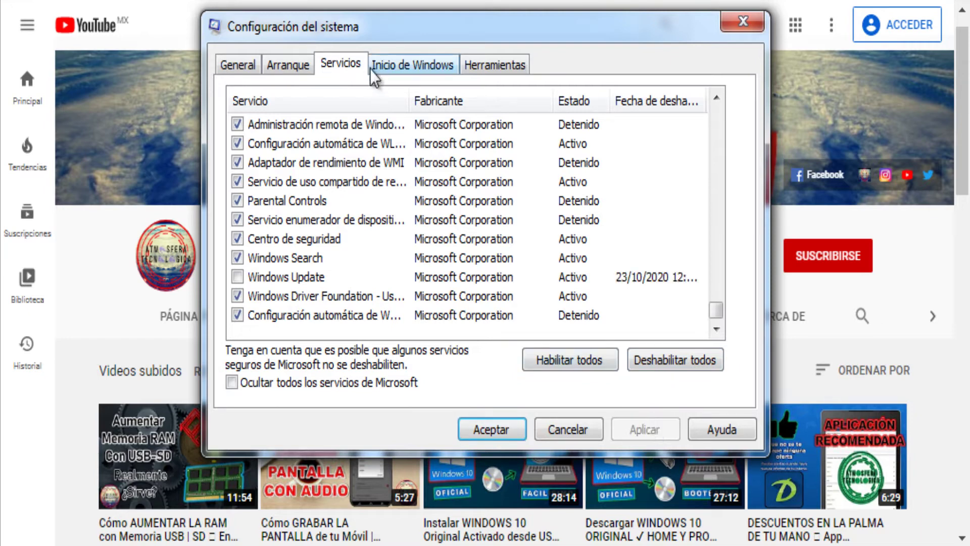
Step: Disable the WinZip, Chromium and Opera Browser startup items and apply the changes
click(389, 68)
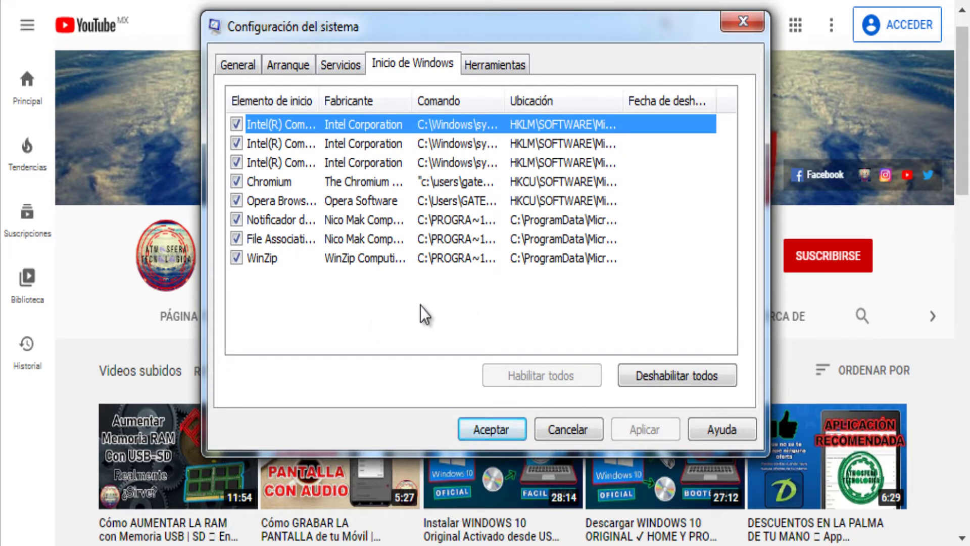
drag(498, 331, 228, 90)
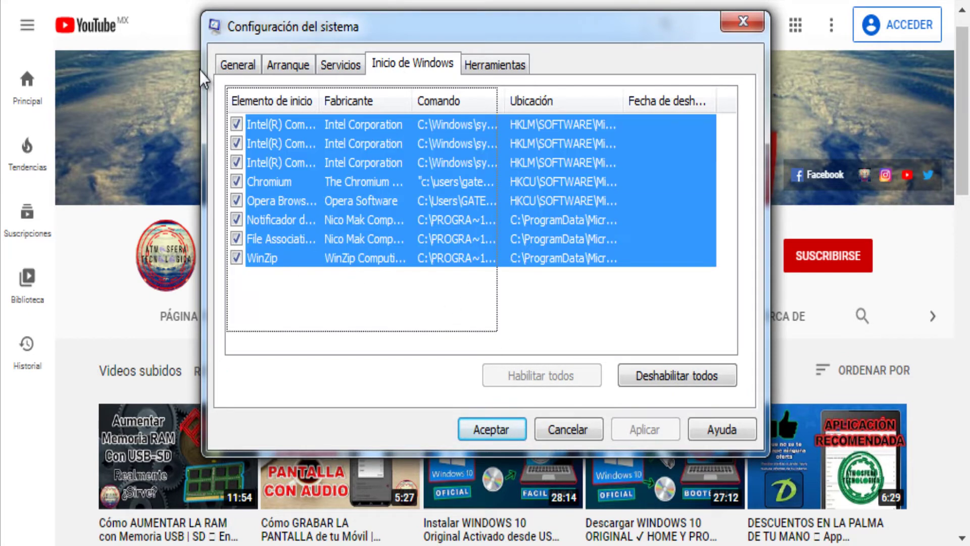
click(436, 308)
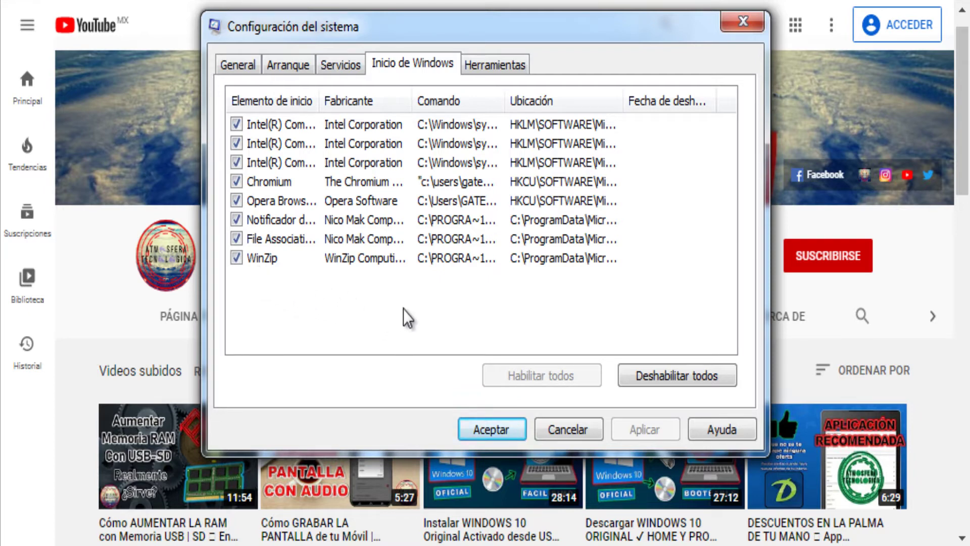
click(236, 257)
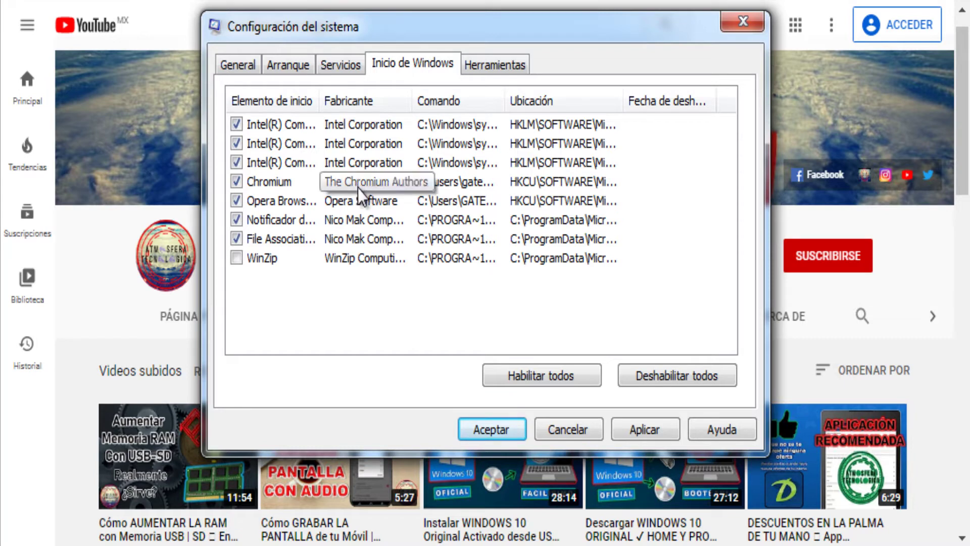
click(236, 182)
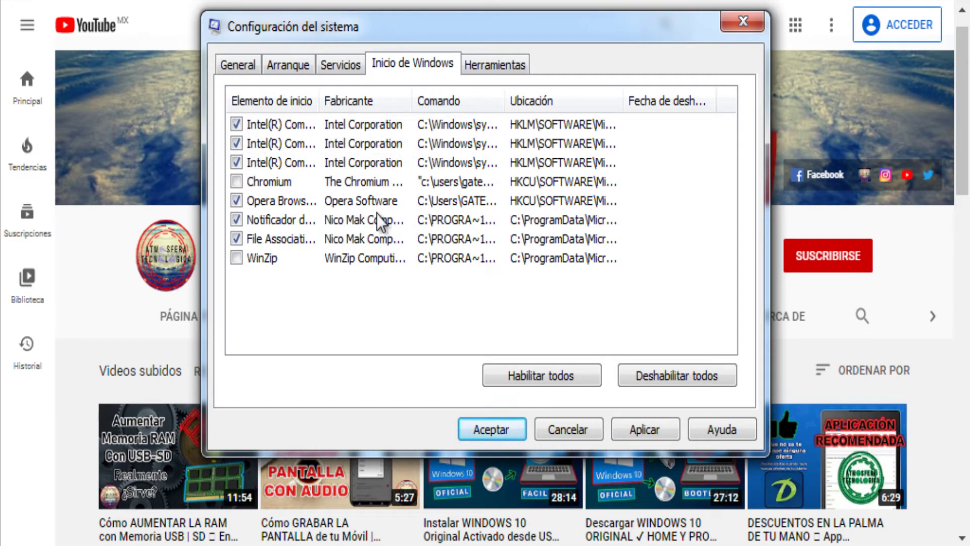
click(237, 200)
click(640, 423)
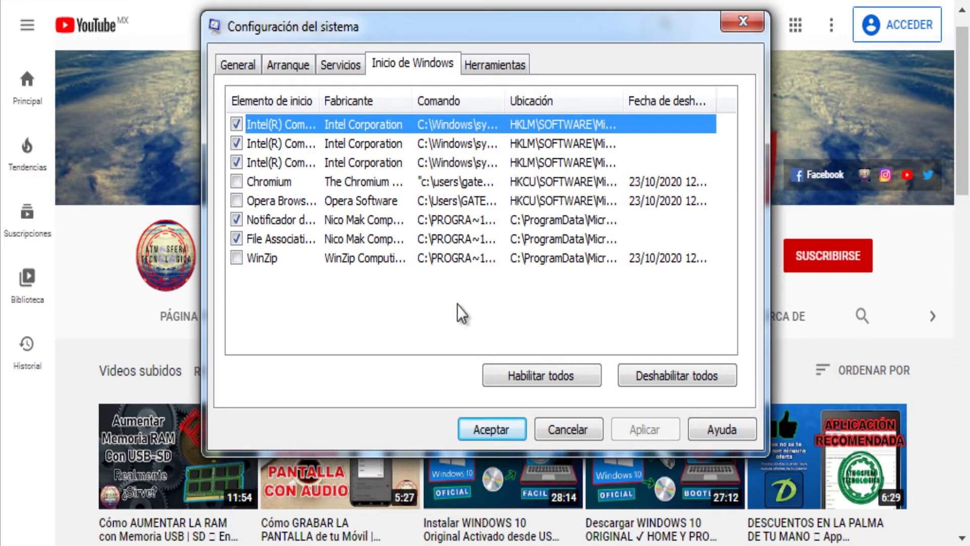
Step: Look over the tools list, startup items and general startup selection, then accept the system configuration and exit without restarting
click(495, 65)
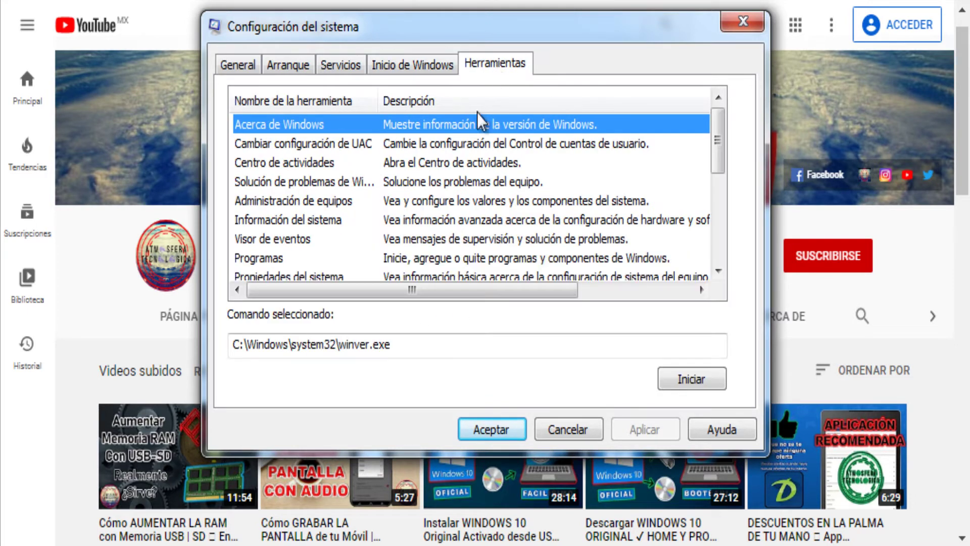
drag(717, 127, 556, 78)
click(413, 67)
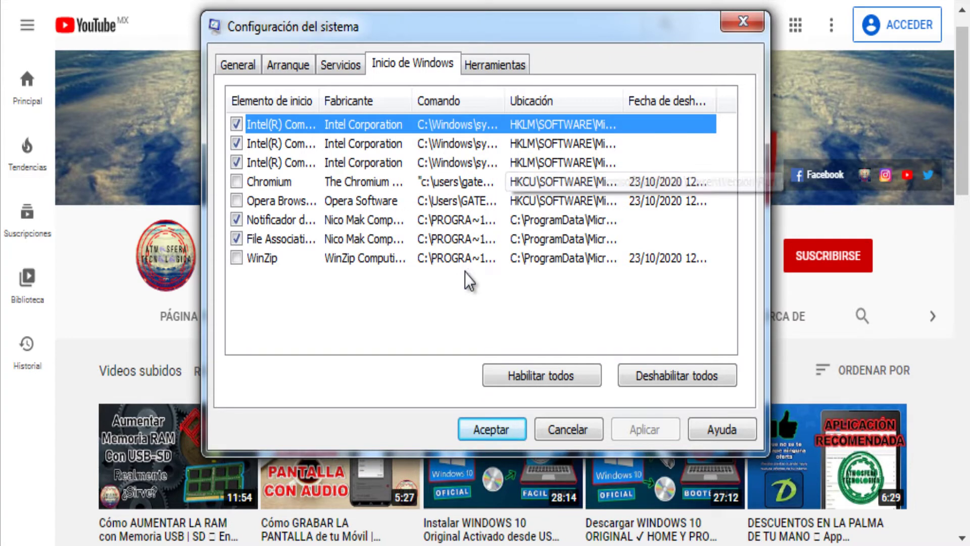
click(399, 302)
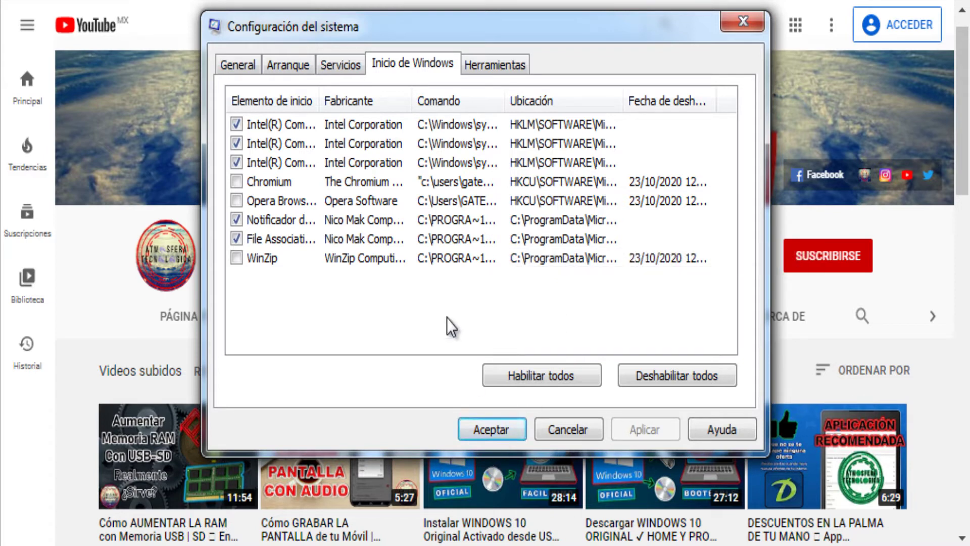
click(232, 66)
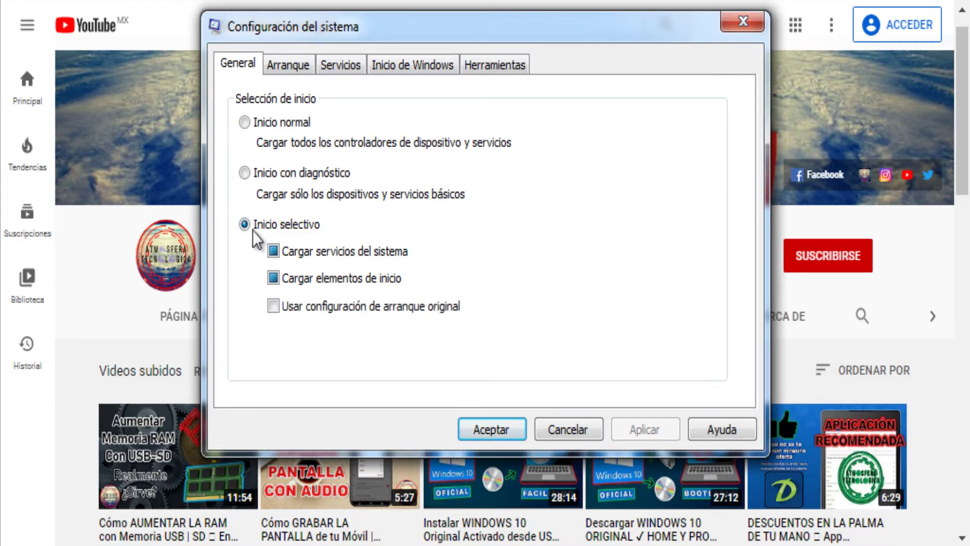
click(481, 427)
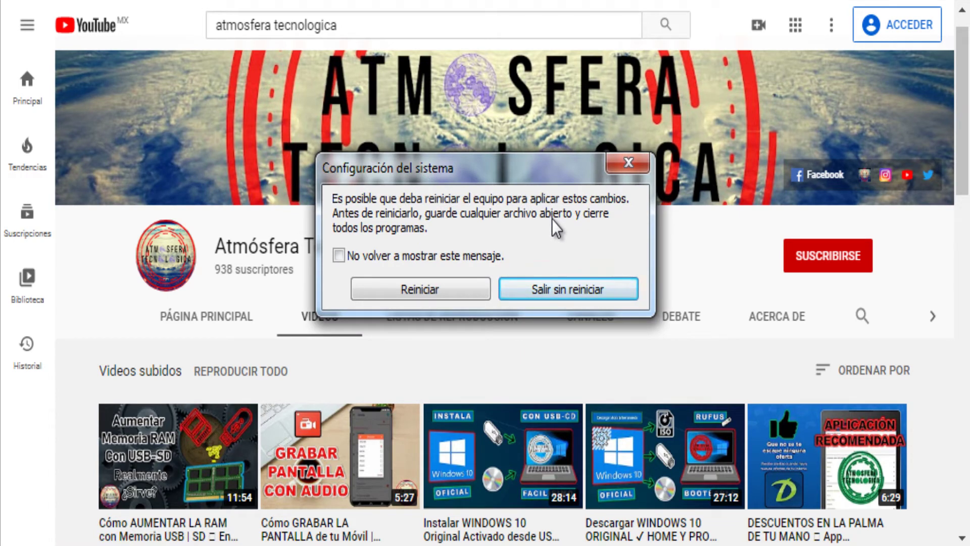
click(565, 286)
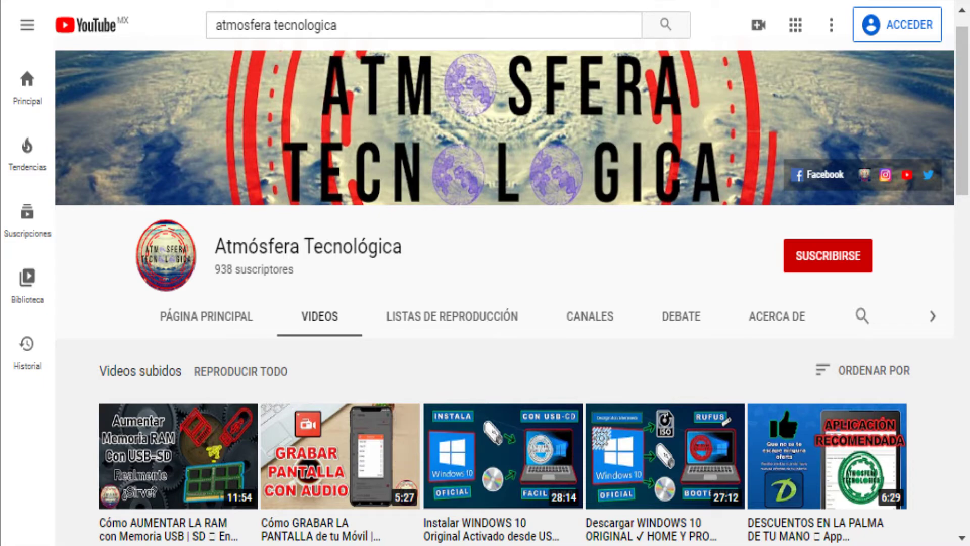
Step: Open Herramientas administrativas from the Sistema y seguridad category of the Control Panel
key(super)
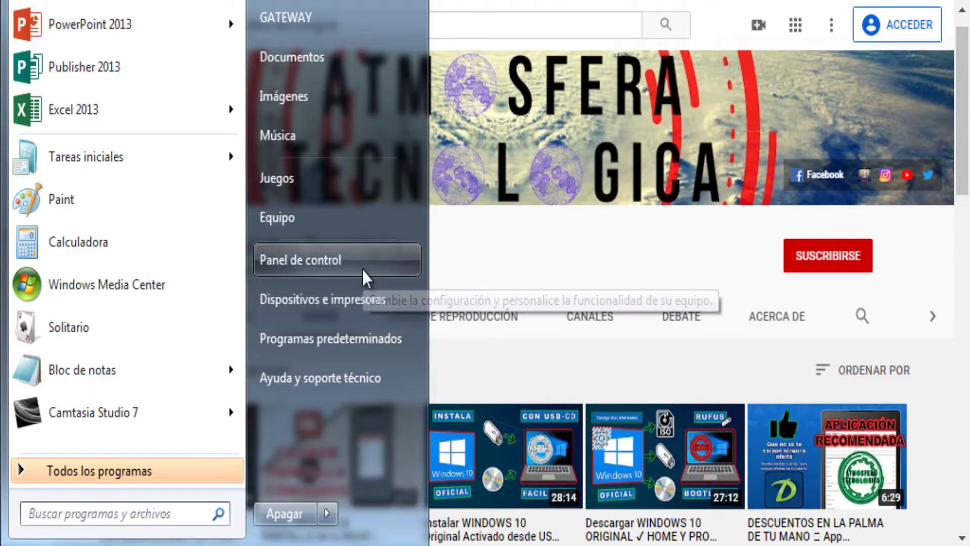
click(311, 276)
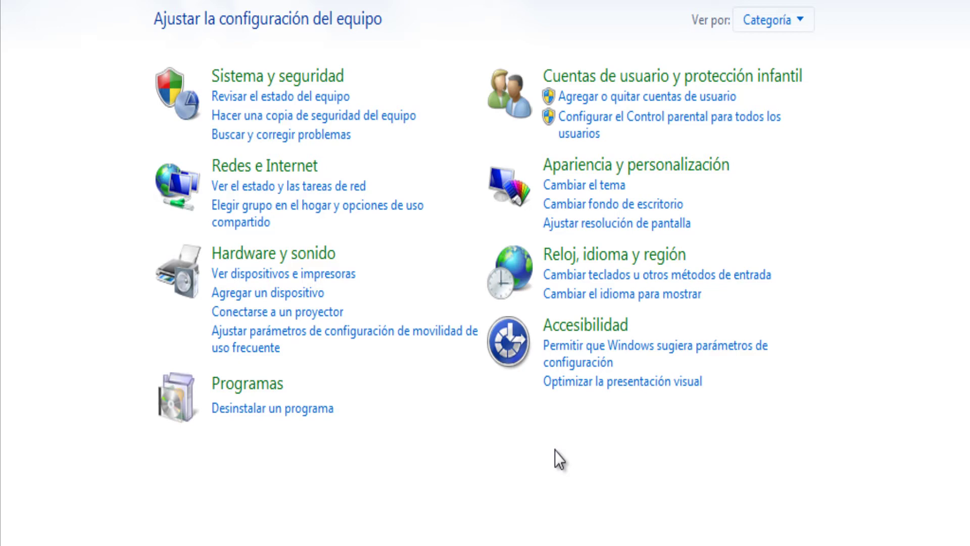
click(265, 81)
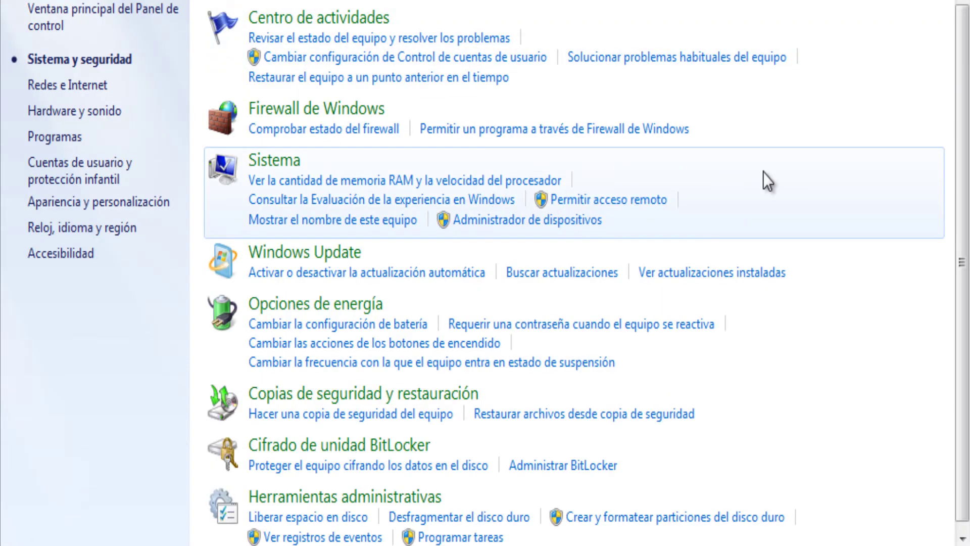
scroll(956, 86, down, 1)
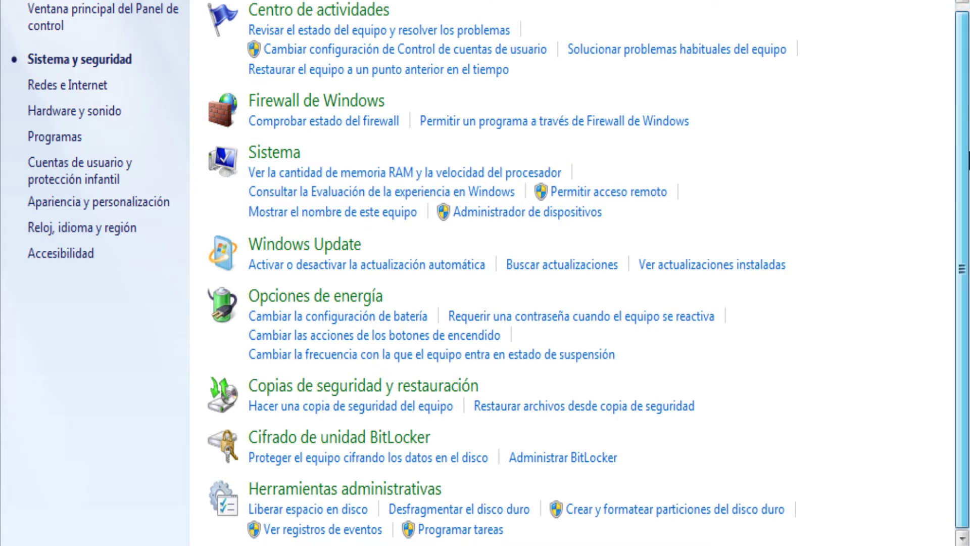
click(393, 489)
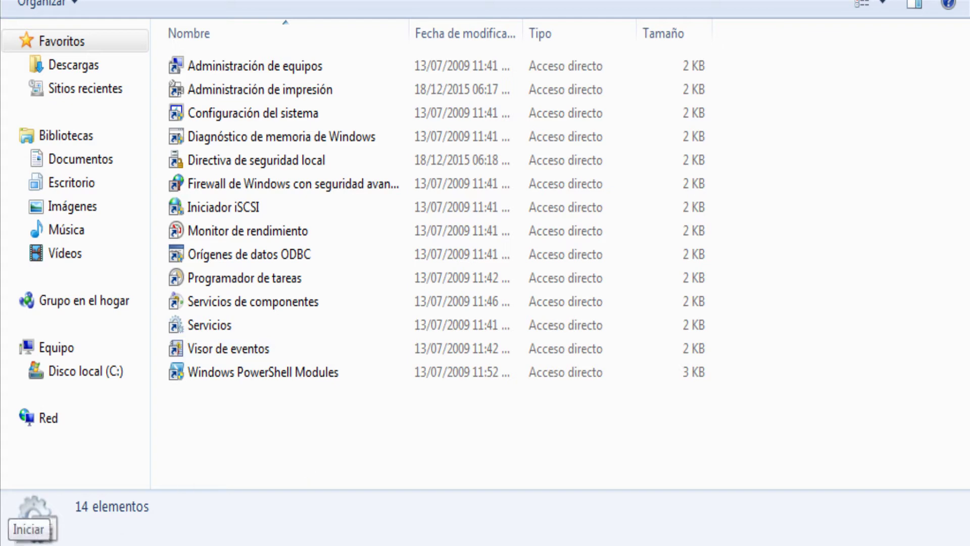
Step: Return to the Control Panel's main page and reopen Herramientas administrativas through Sistema y seguridad
right_click(16, 545)
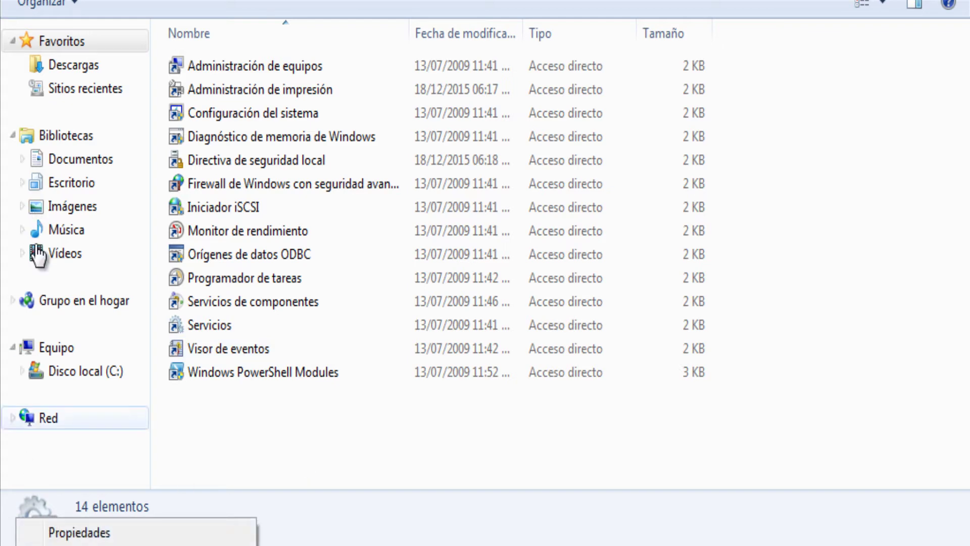
click(261, 434)
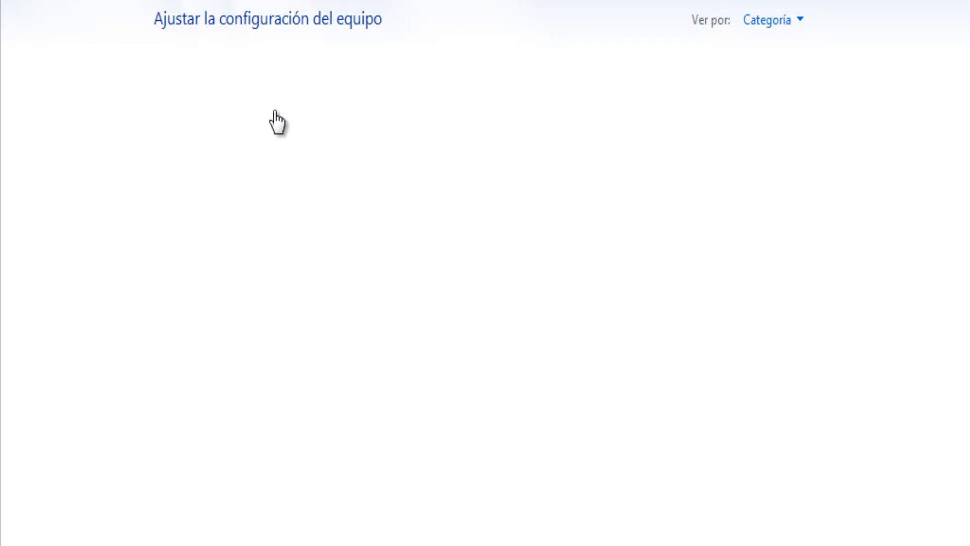
click(254, 77)
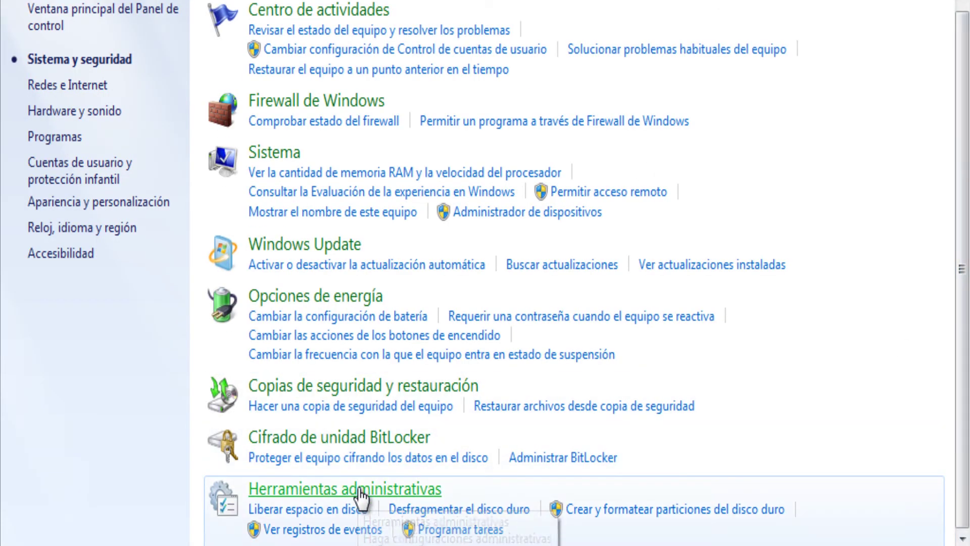
click(328, 490)
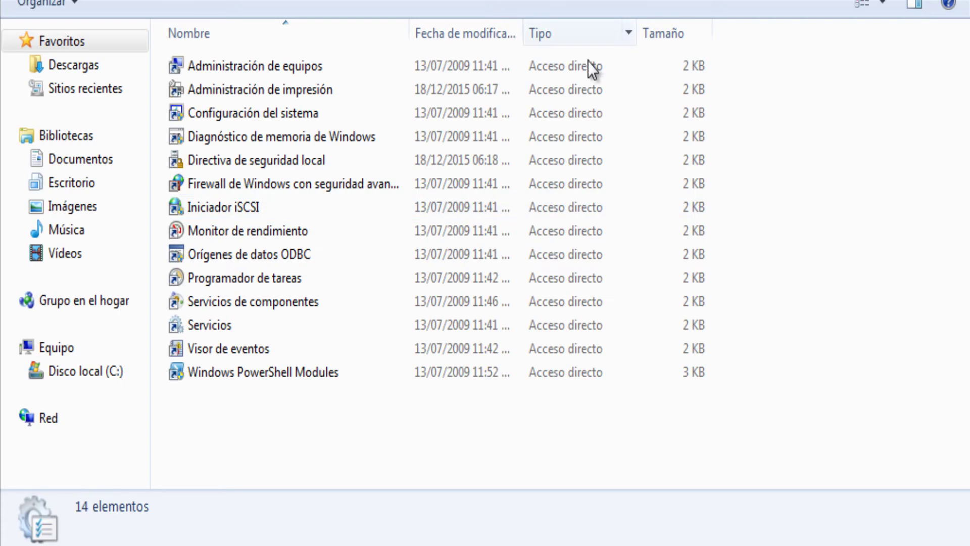
Step: Launch Visor de eventos from the administrative tools and maximize its window
click(233, 351)
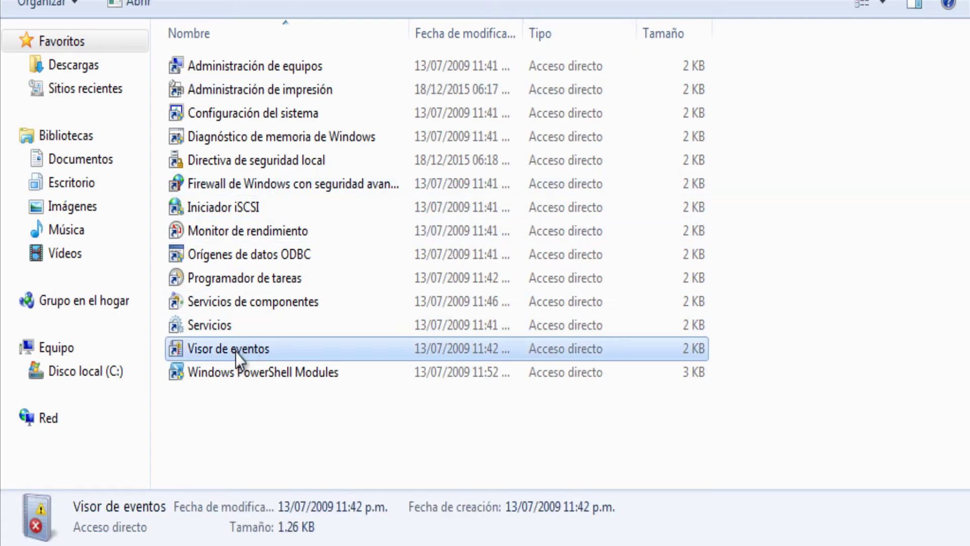
double_click(236, 351)
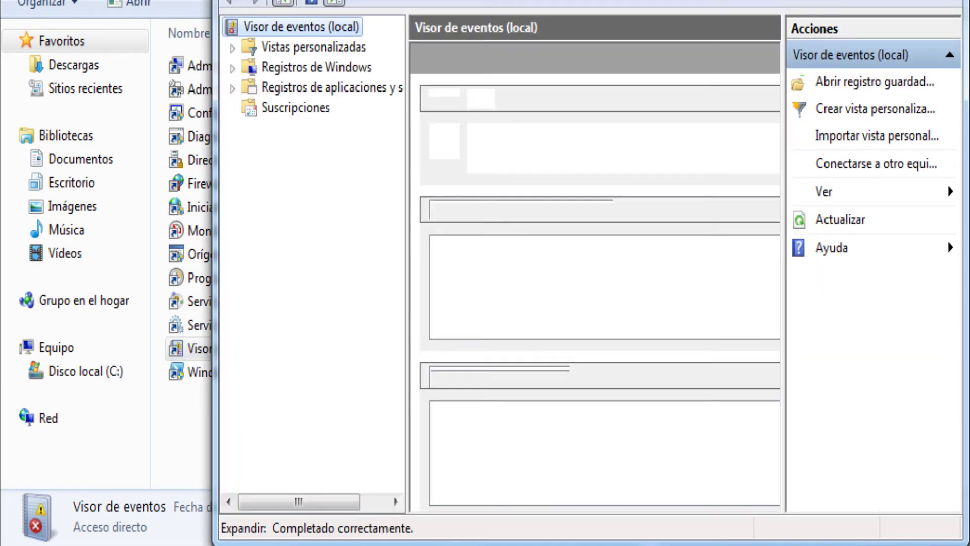
click(904, 1)
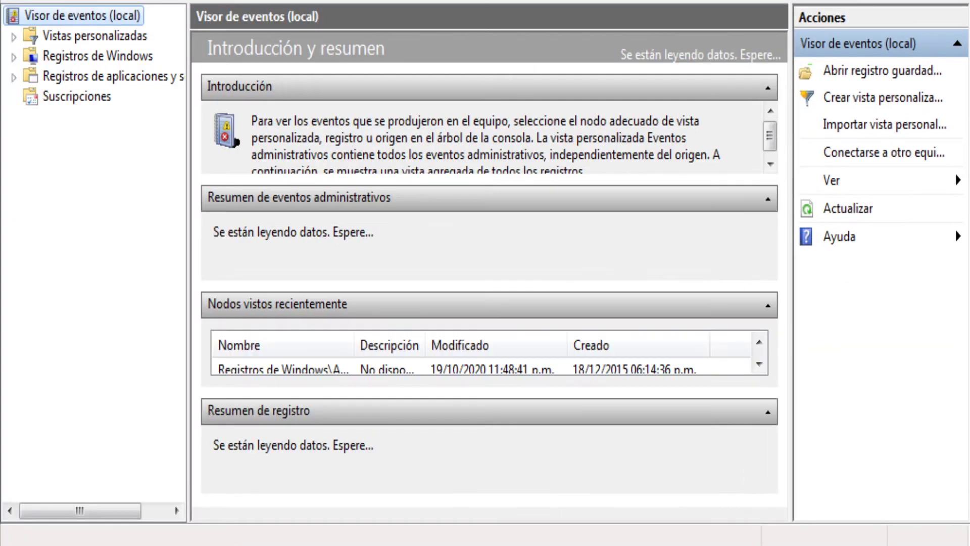
Step: Expand Registros de Windows, display the Aplicación log and enlarge its event list
click(50, 63)
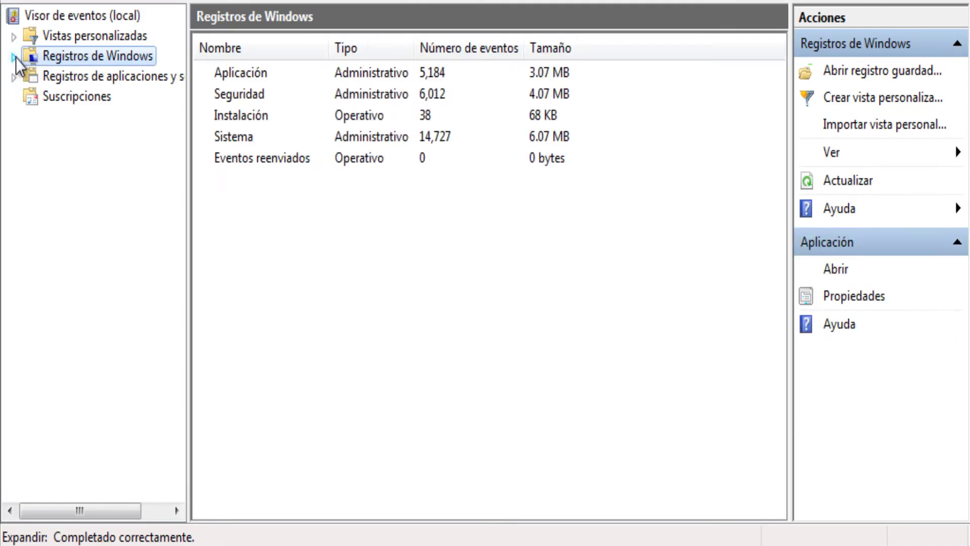
click(14, 57)
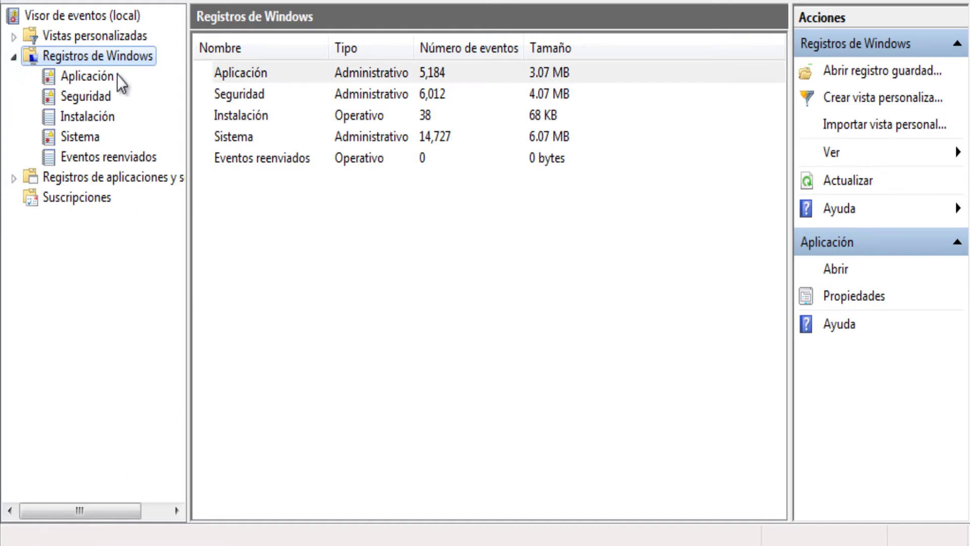
click(87, 74)
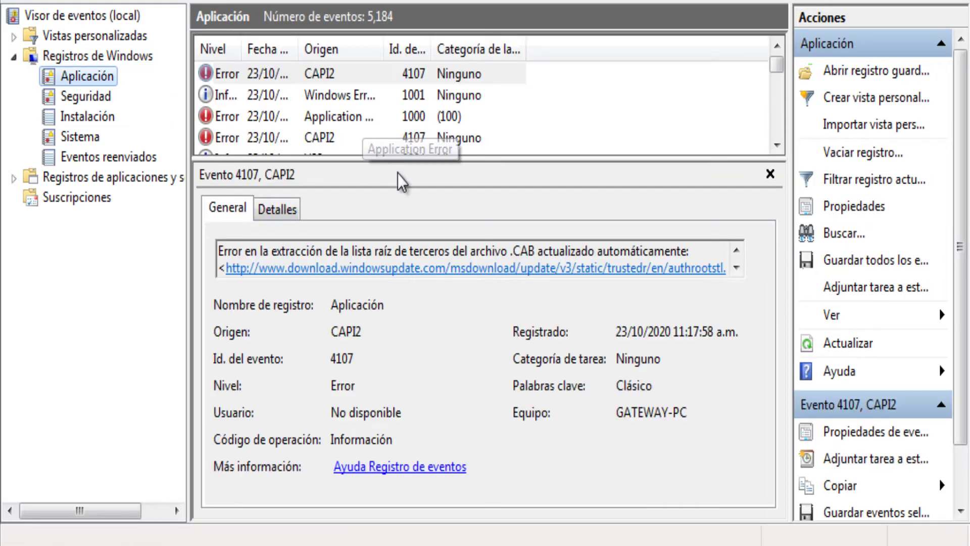
drag(381, 158, 379, 219)
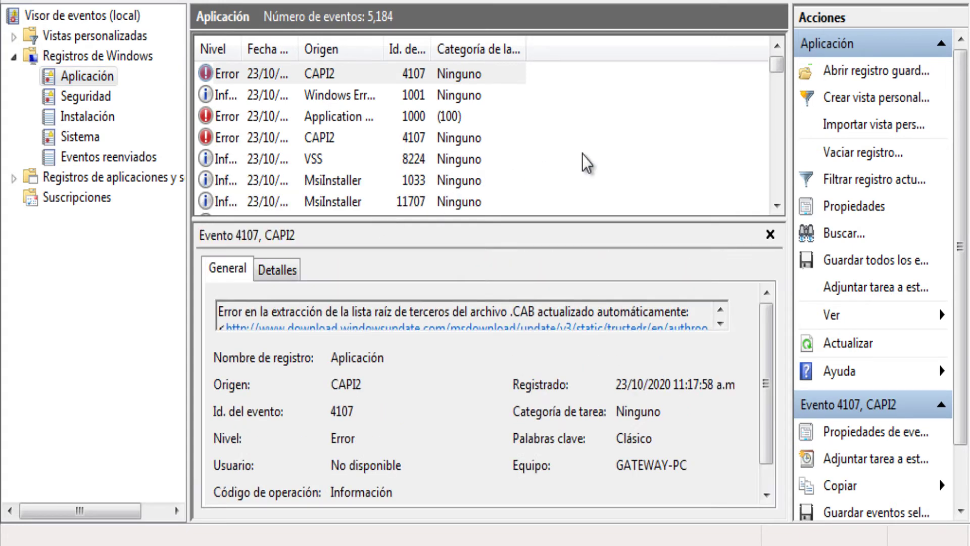
Step: Examine the details and the full error description of the Application Error event with ID 1000
click(232, 118)
drag(767, 328, 766, 308)
click(276, 268)
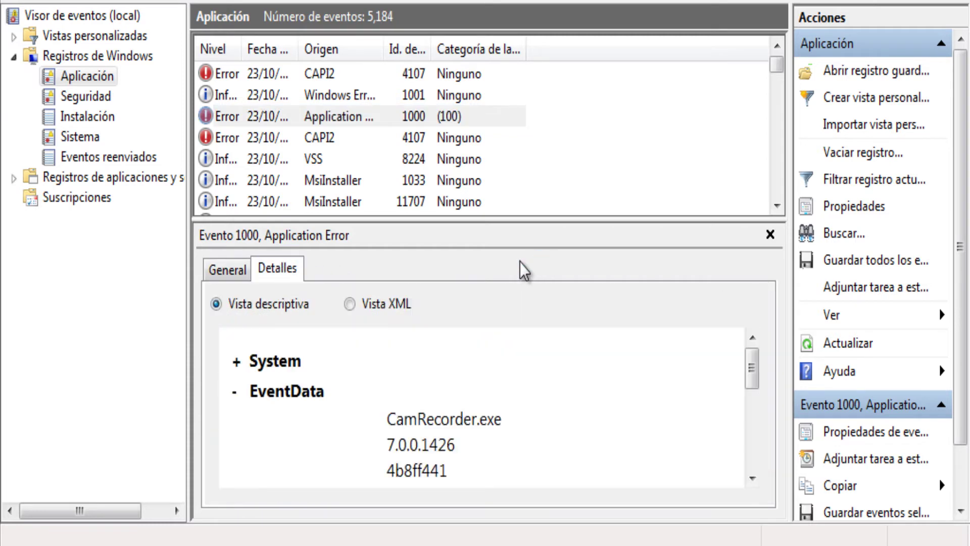
mouse_move(754, 376)
mouse_down()
mouse_move(753, 444)
mouse_move(753, 365)
mouse_up()
click(232, 276)
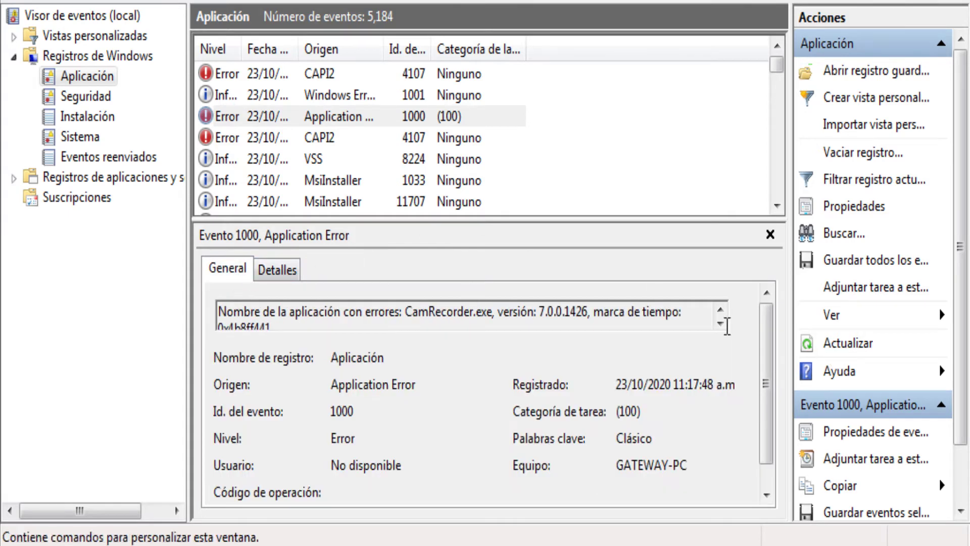
click(720, 324)
click(720, 323)
click(720, 323)
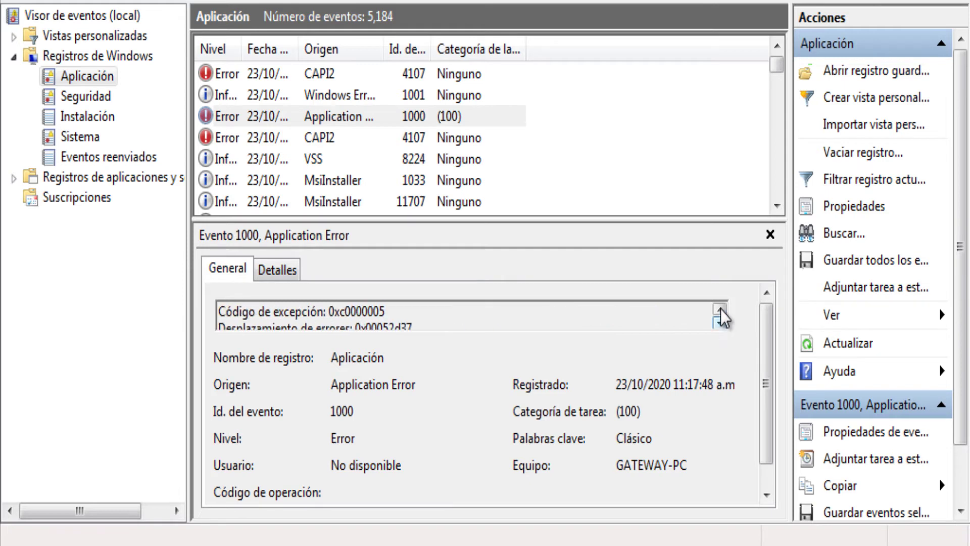
click(720, 309)
click(720, 309)
click(720, 309)
Step: Read the full description of the topmost CAPI2 error event in the Aplicación log and deselect it
click(232, 73)
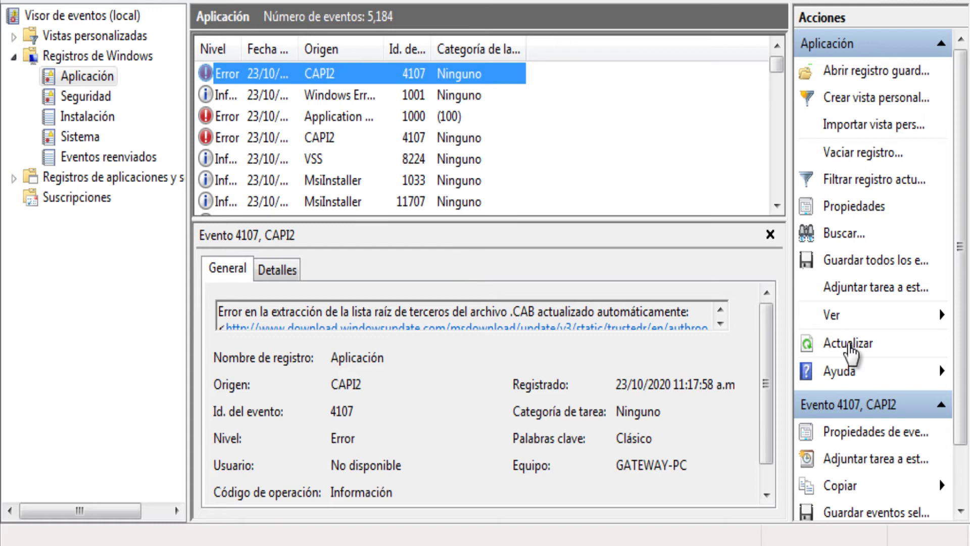
click(720, 323)
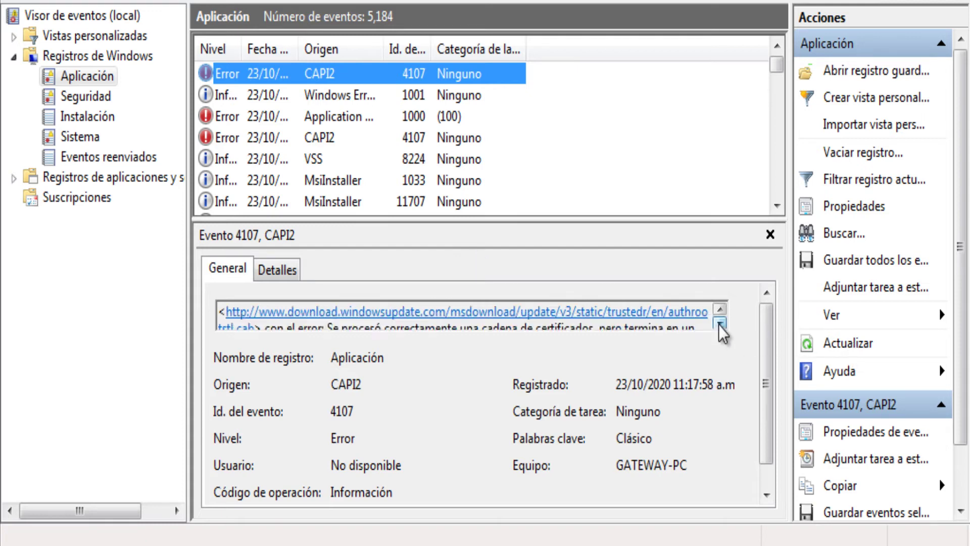
click(720, 323)
click(720, 324)
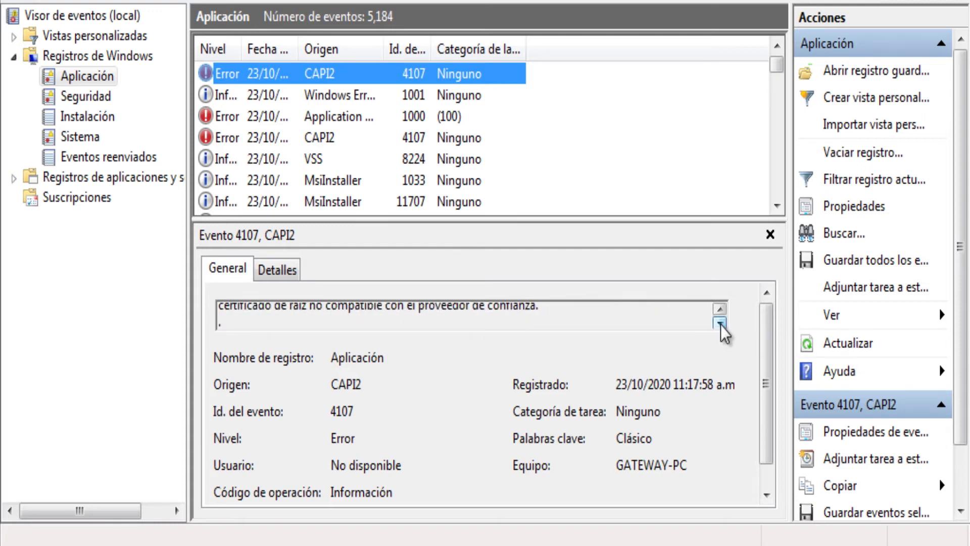
click(541, 114)
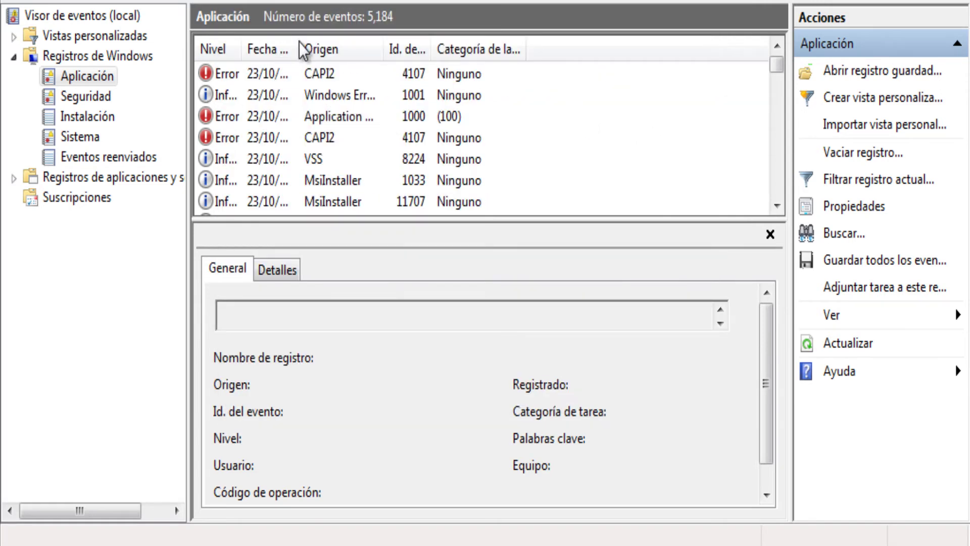
Step: Clear the Aplicación log, deleting its events without saving them
right_click(82, 76)
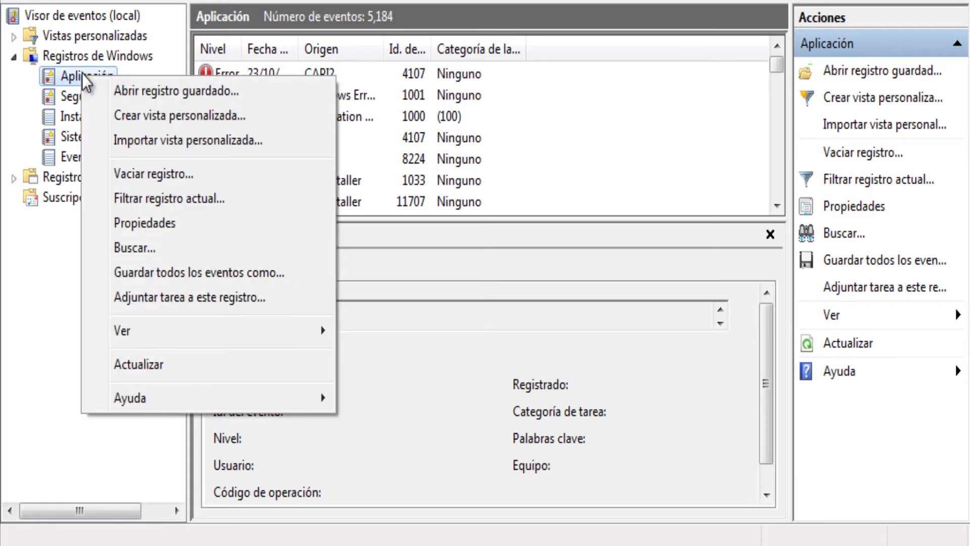
click(157, 179)
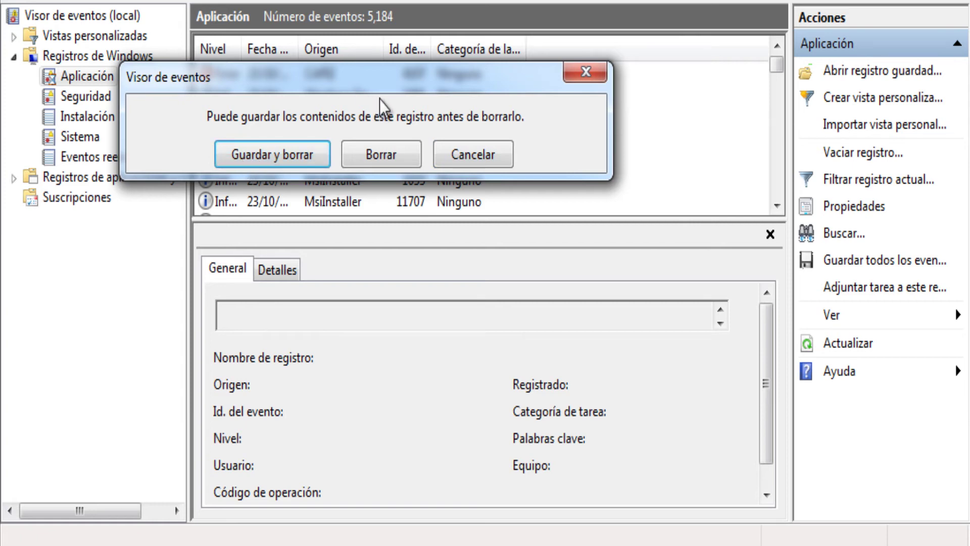
click(383, 148)
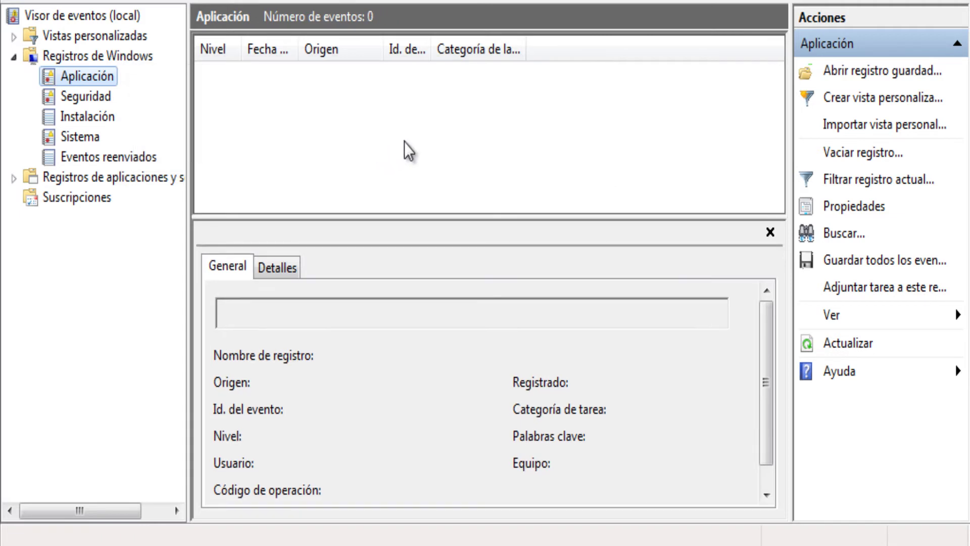
Step: Display the Seguridad log and look over its event list and available log actions without changing anything
click(92, 97)
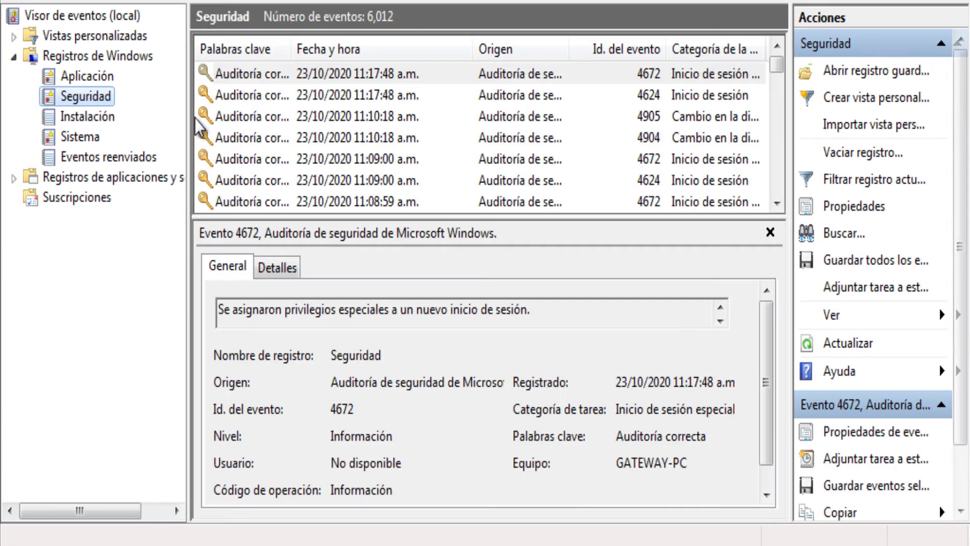
drag(776, 64, 782, 37)
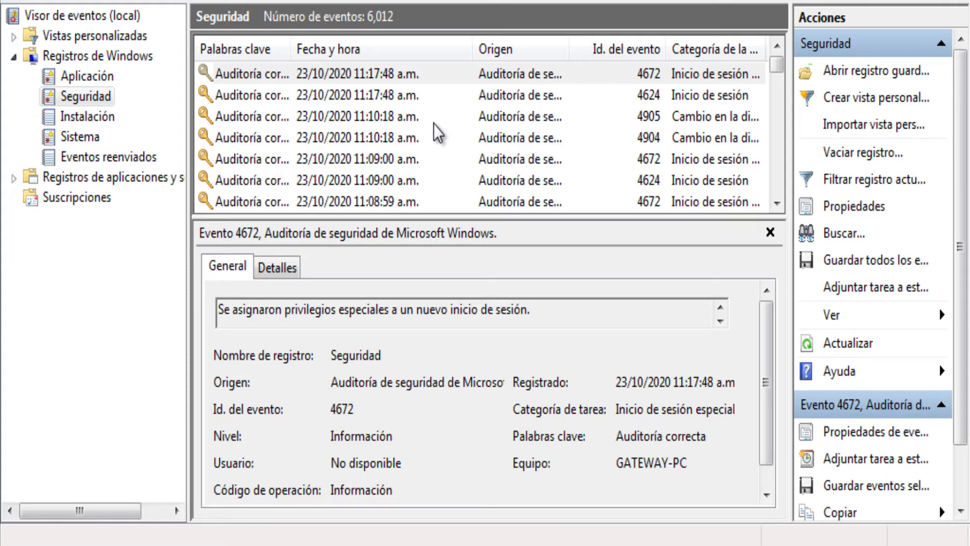
right_click(90, 103)
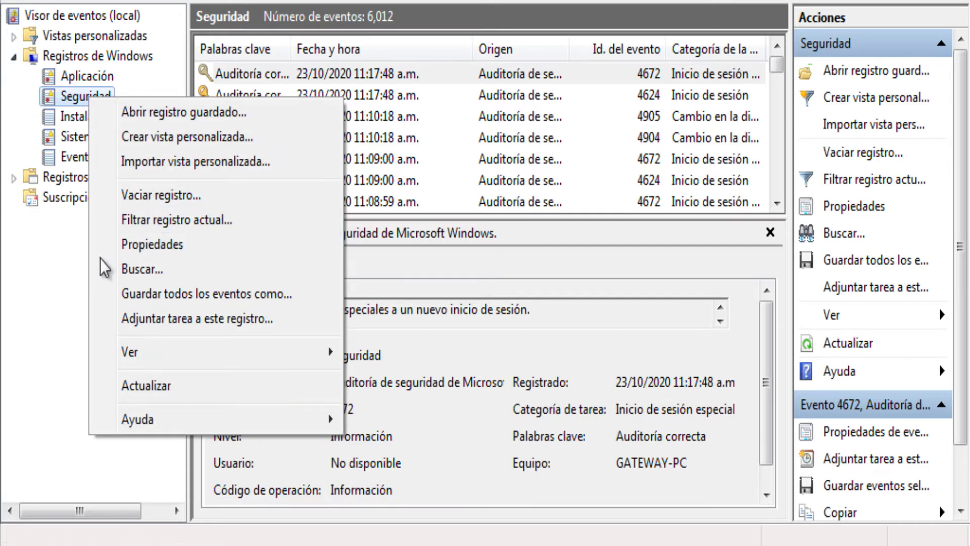
click(65, 316)
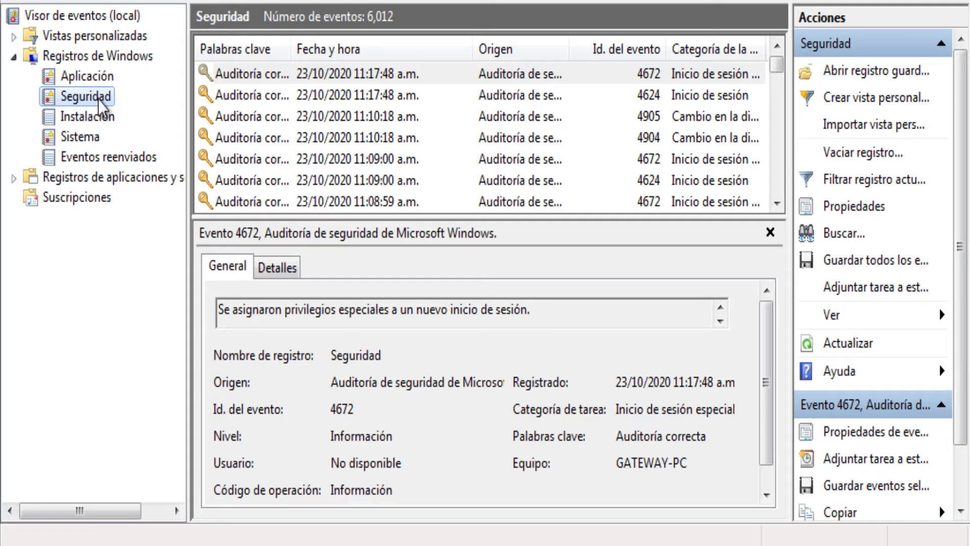
Step: Check the WUSA information and error events in the Instalación log, and clear that log without saving its events
click(89, 119)
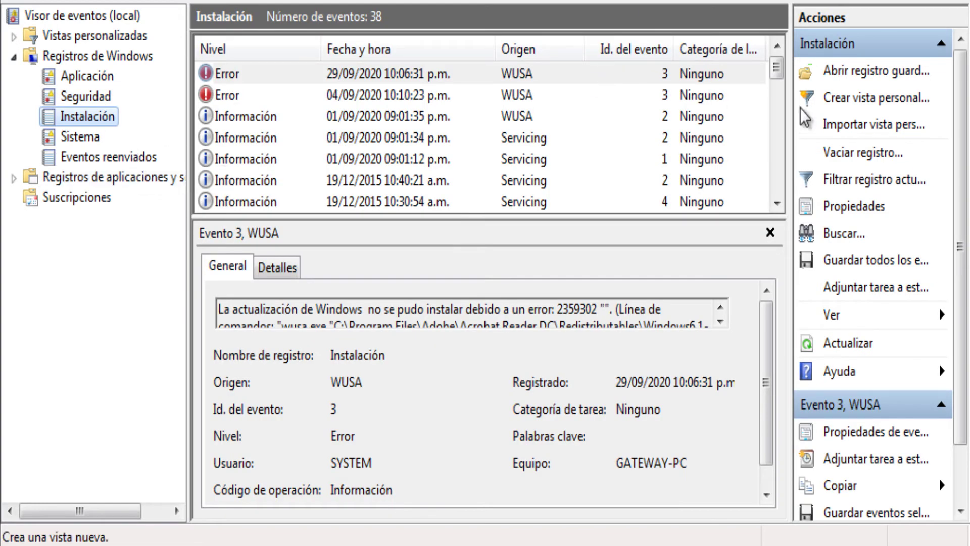
mouse_move(776, 66)
mouse_down()
mouse_move(783, 202)
mouse_move(776, 48)
mouse_up()
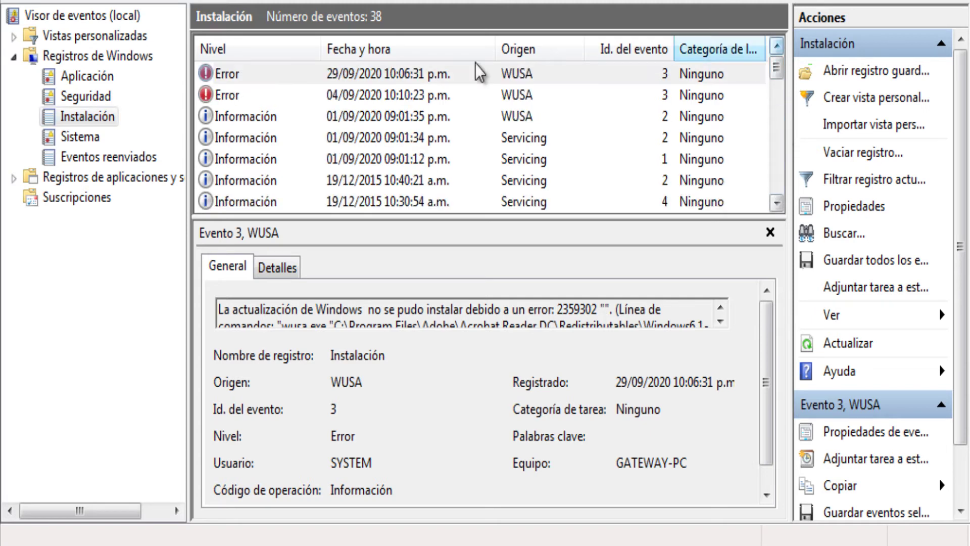
click(248, 122)
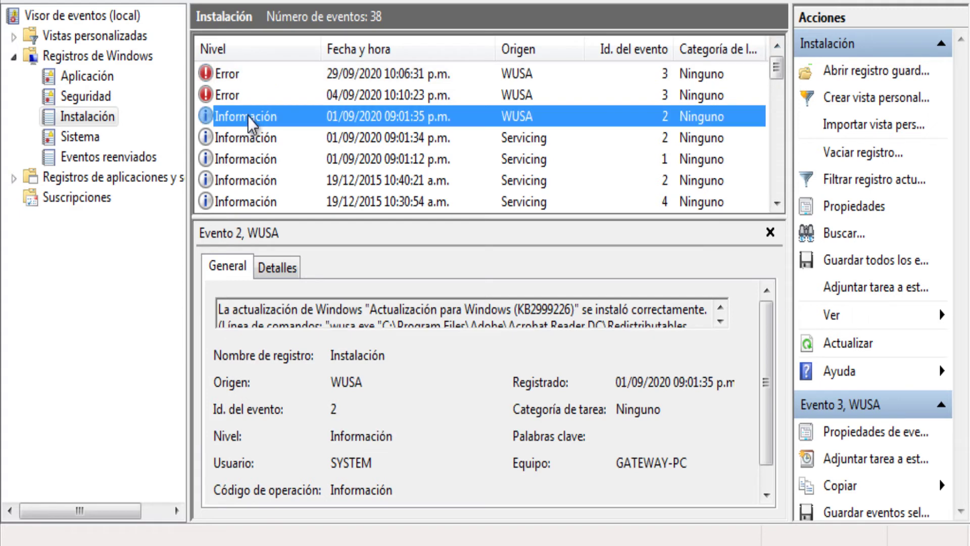
click(253, 96)
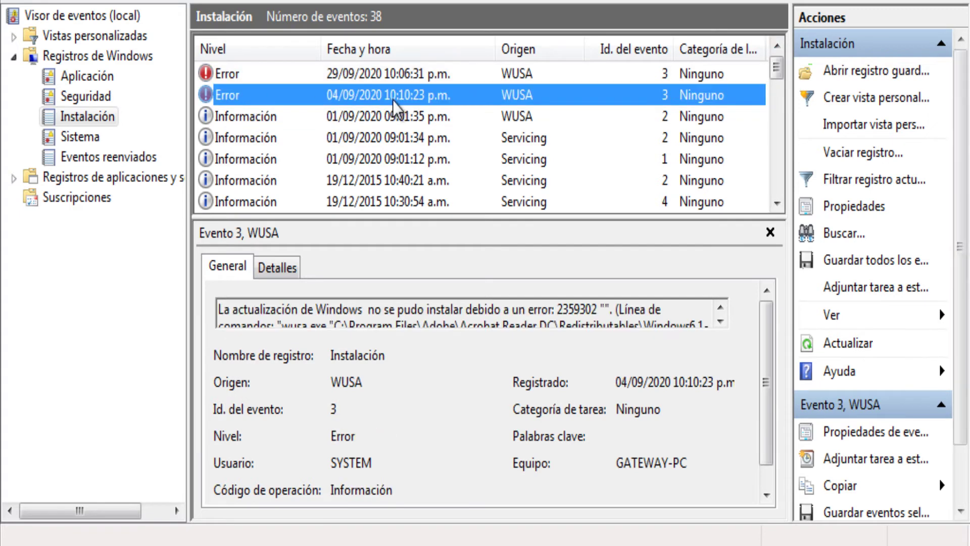
right_click(87, 122)
click(154, 213)
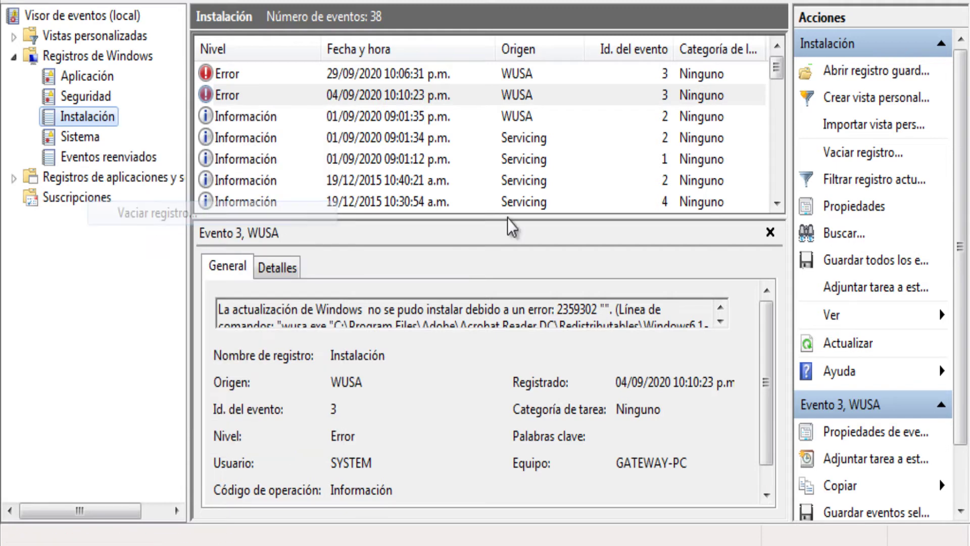
click(277, 44)
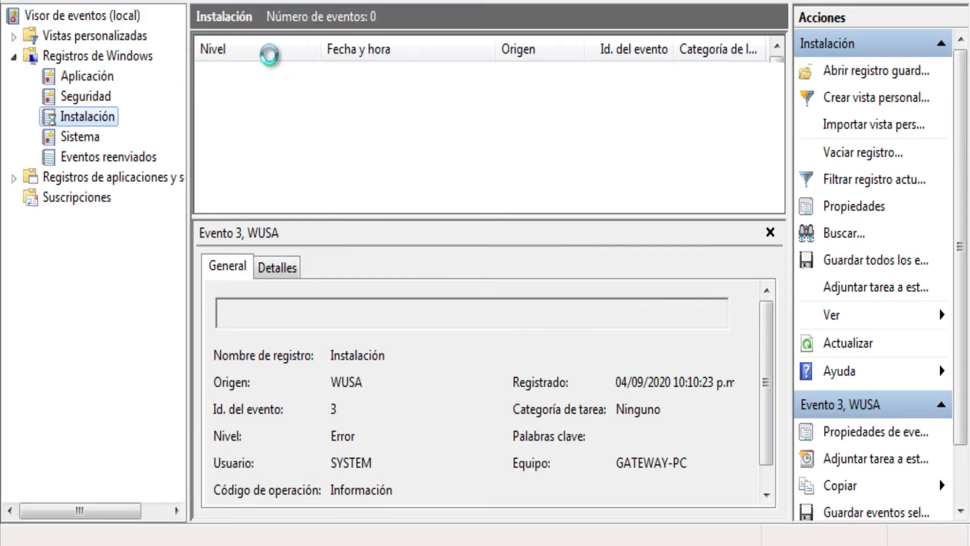
Step: Clear the Sistema log without saving its events, and display the Eventos reenviados log
click(59, 139)
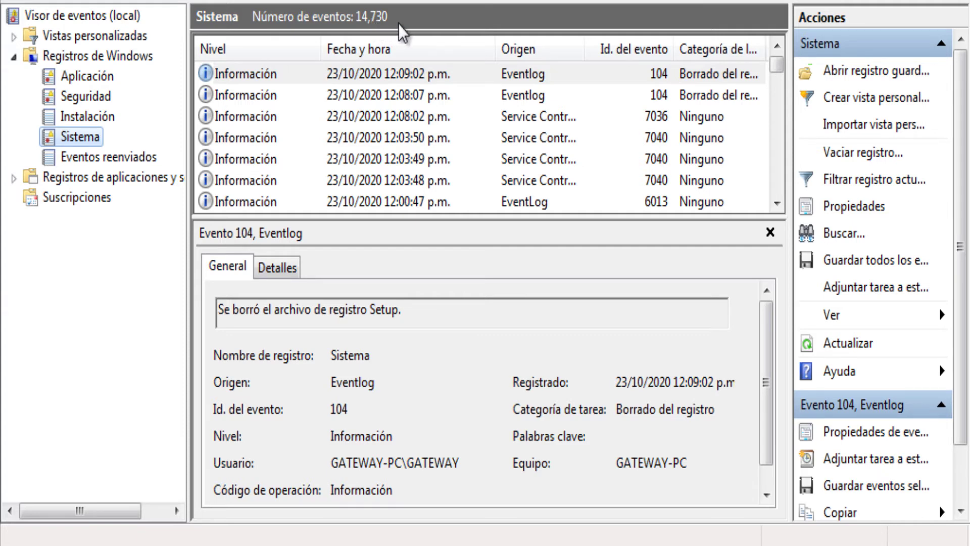
right_click(85, 139)
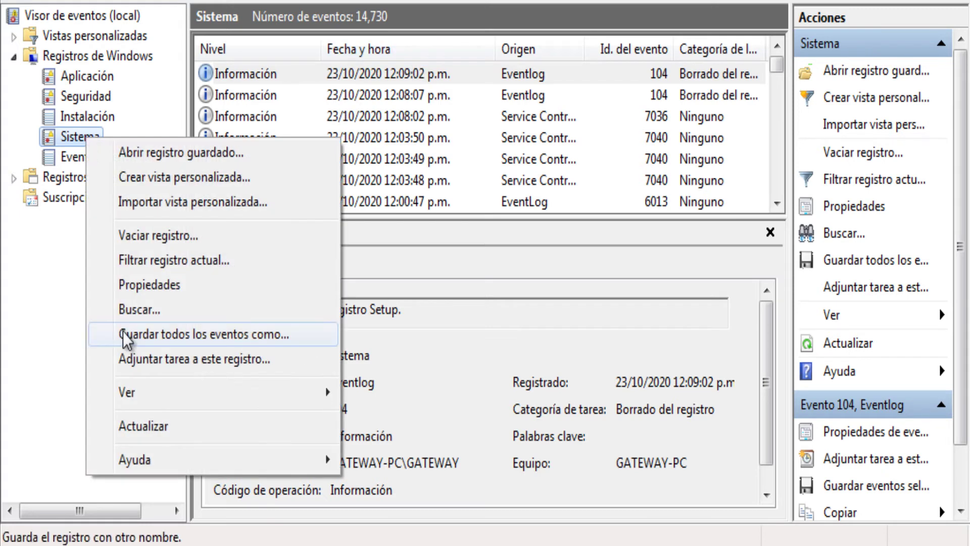
click(174, 242)
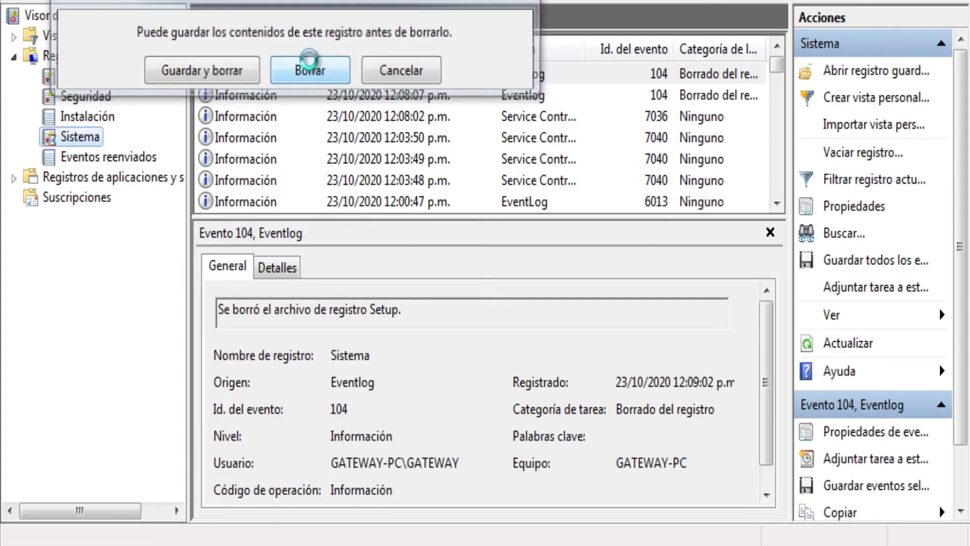
click(311, 70)
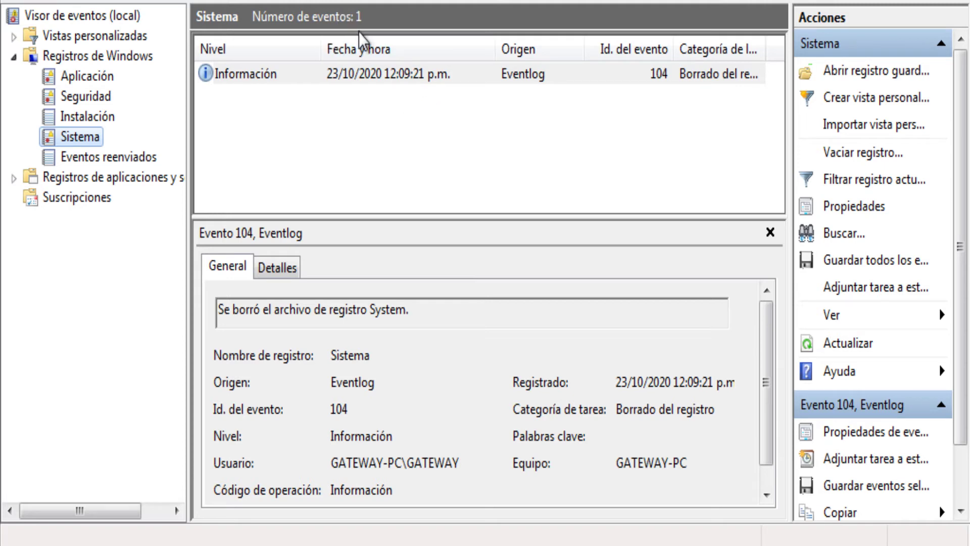
click(112, 158)
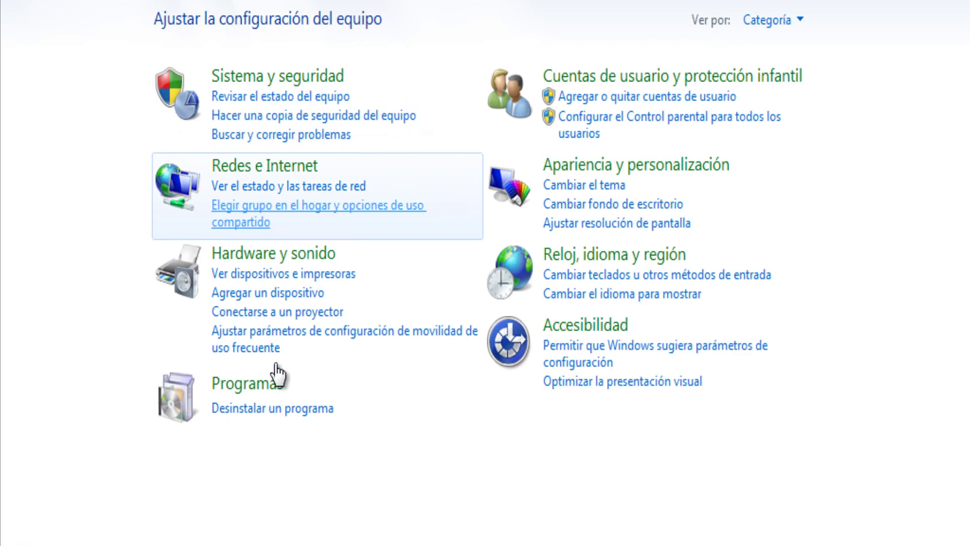
Step: Open the Control Panel's list of installed programs, review it and select Apple Application Support (32 bits), dismissing the color scheme prompt
click(273, 409)
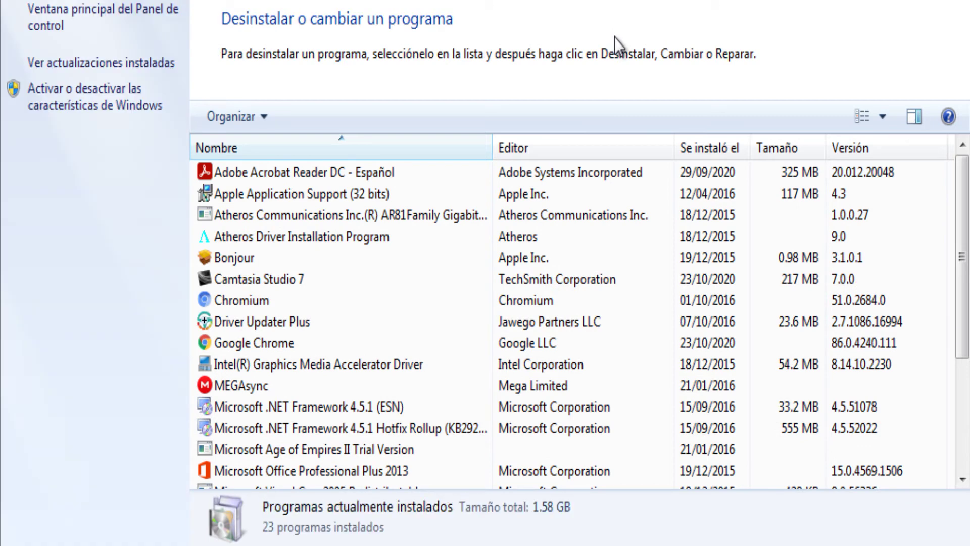
drag(962, 225, 962, 336)
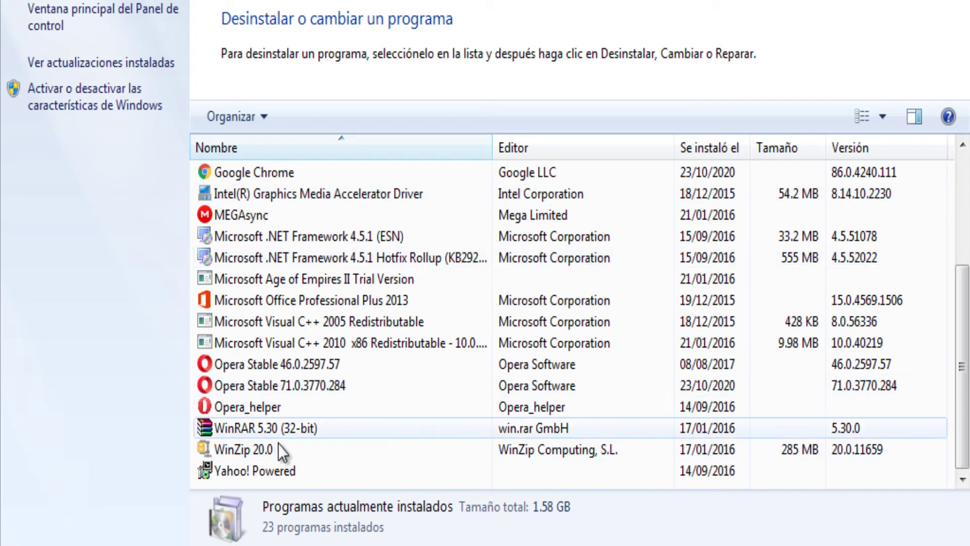
scroll(634, 255, up, 3)
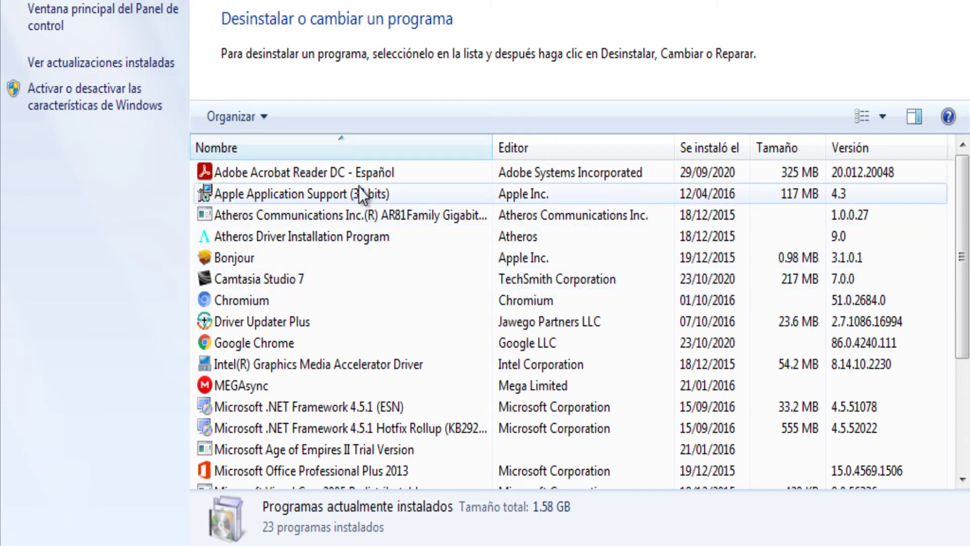
click(286, 195)
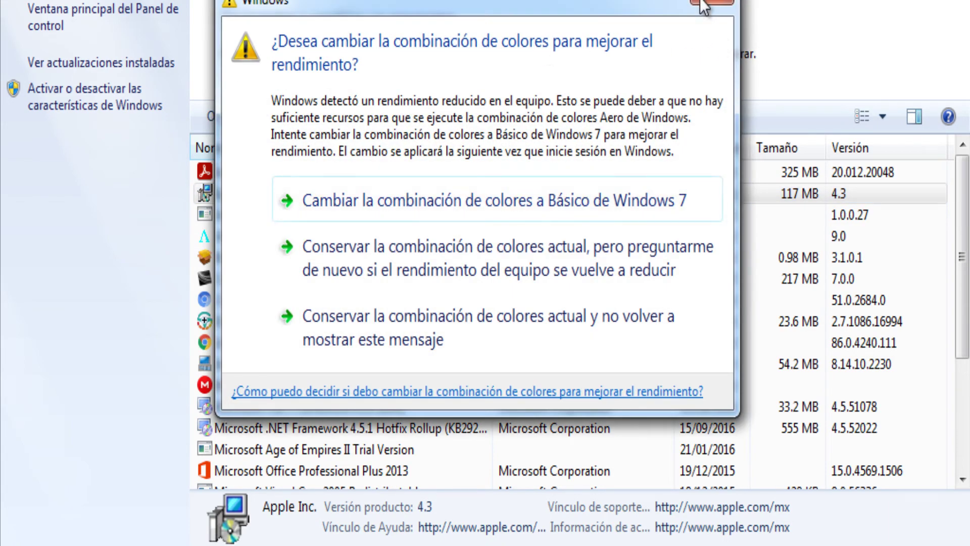
click(701, 3)
click(289, 195)
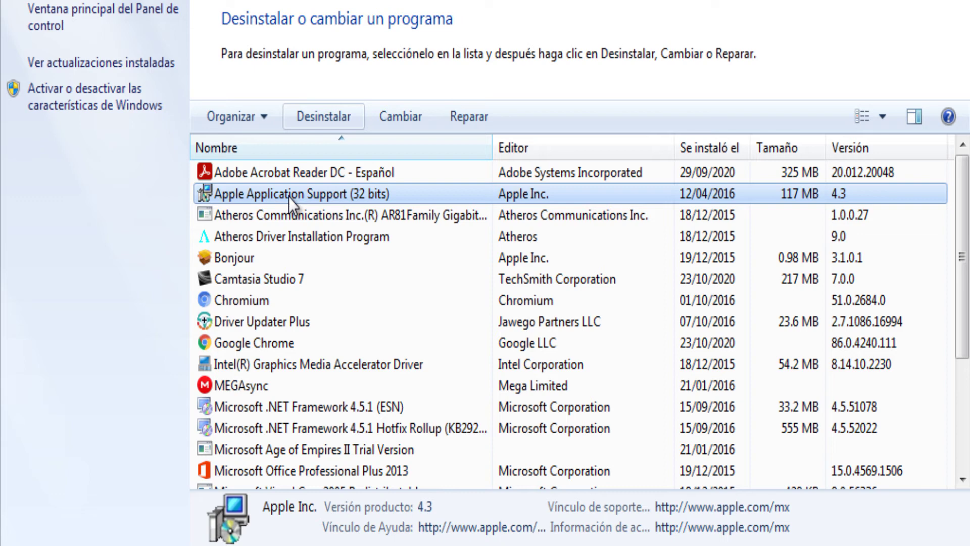
Step: Start uninstalling Driver Updater Plus from the installed programs, dismissing the color scheme prompt
click(290, 321)
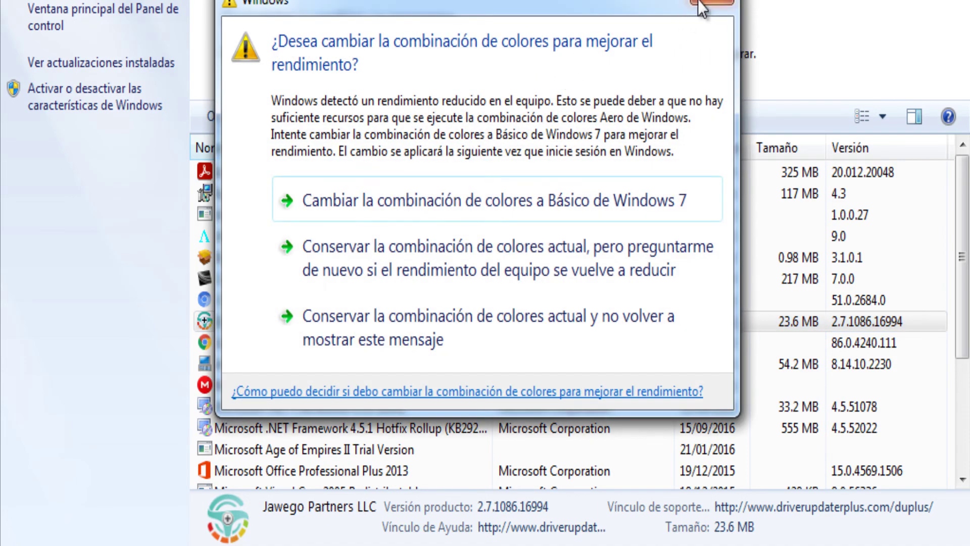
click(703, 3)
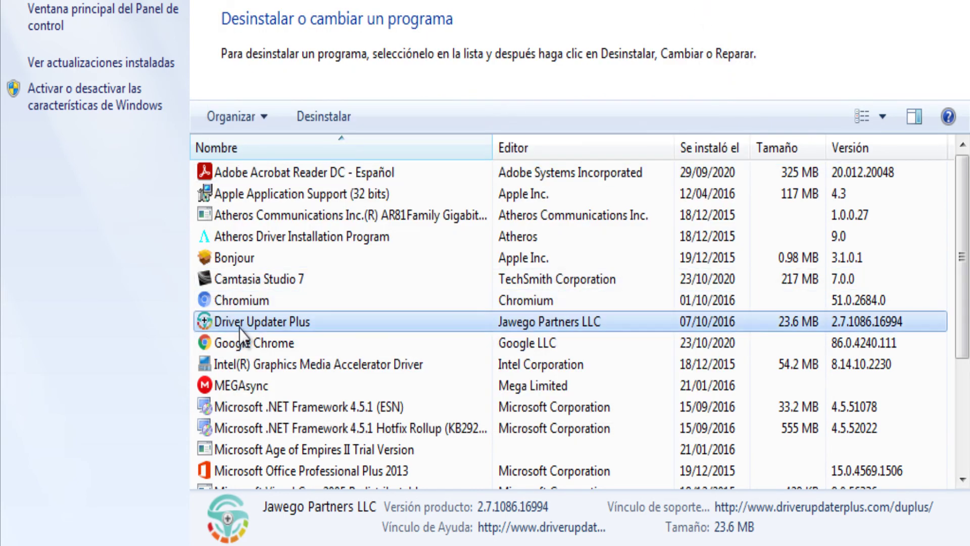
click(337, 115)
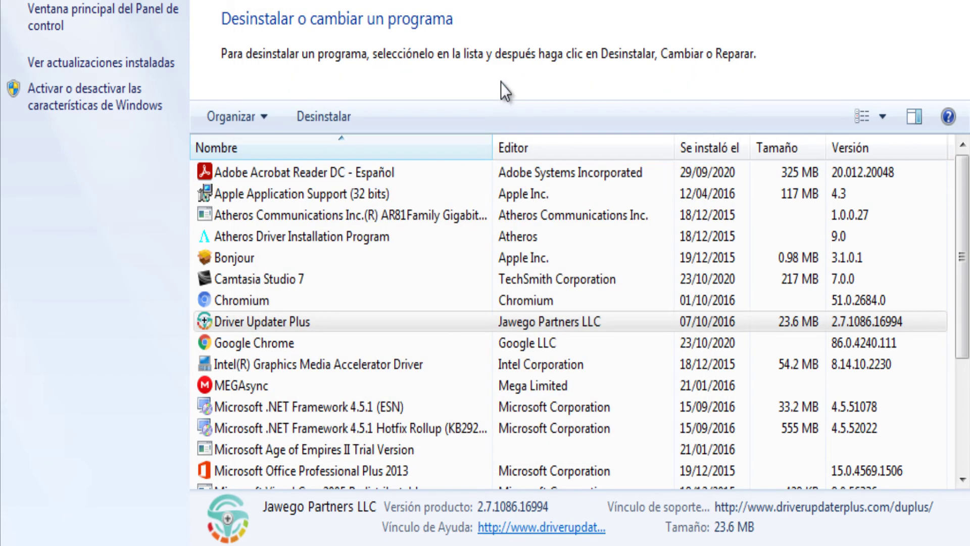
click(267, 318)
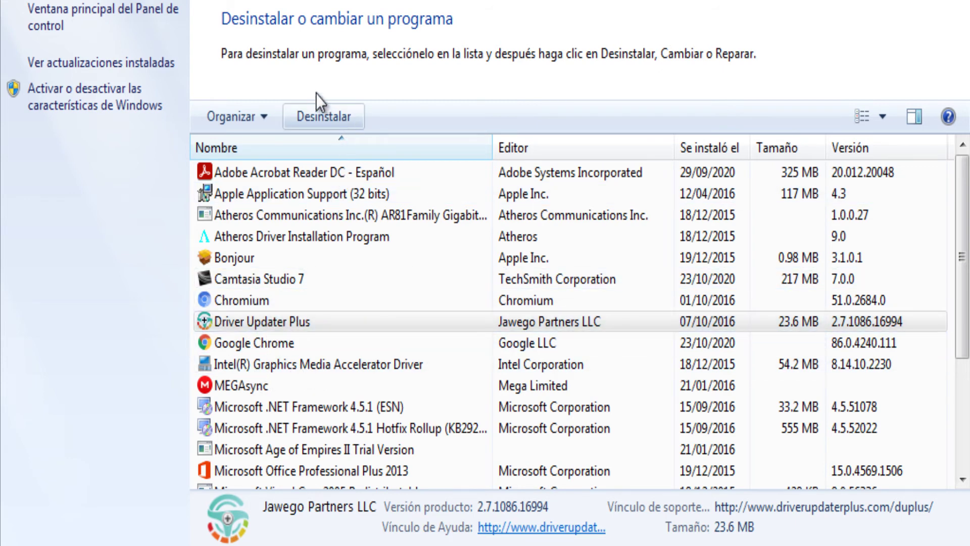
click(345, 220)
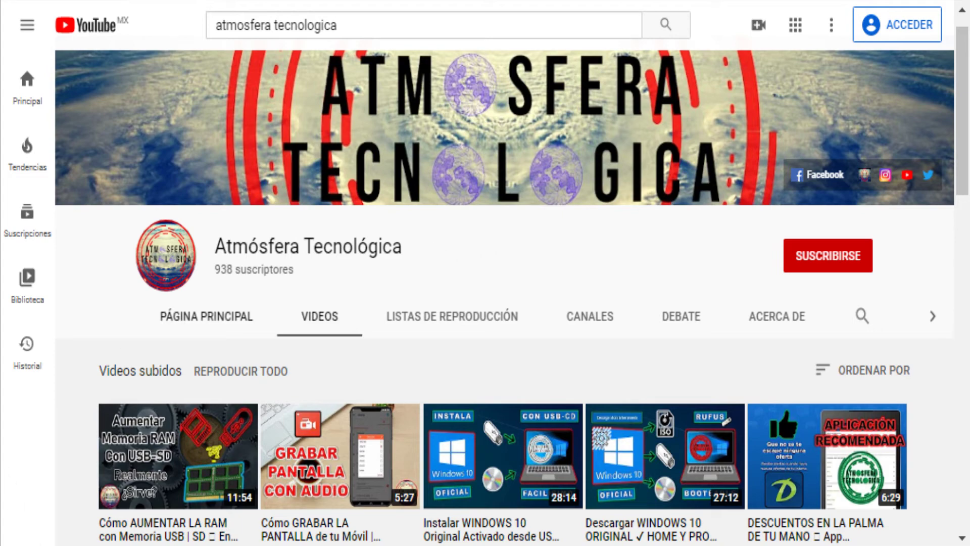
Step: Open Equipo, show the properties of Disco local (C:), and place the properties window beside the Equipo window
key(super)
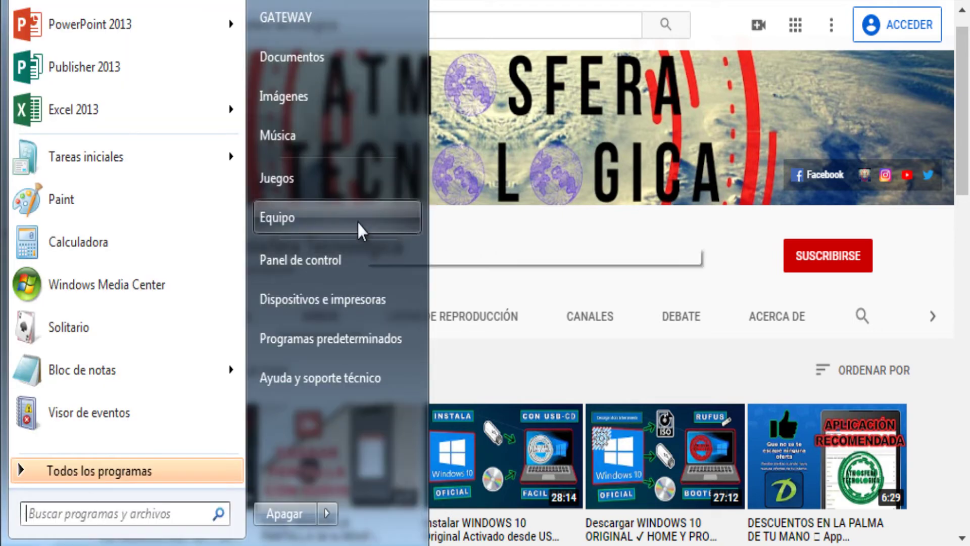
click(322, 223)
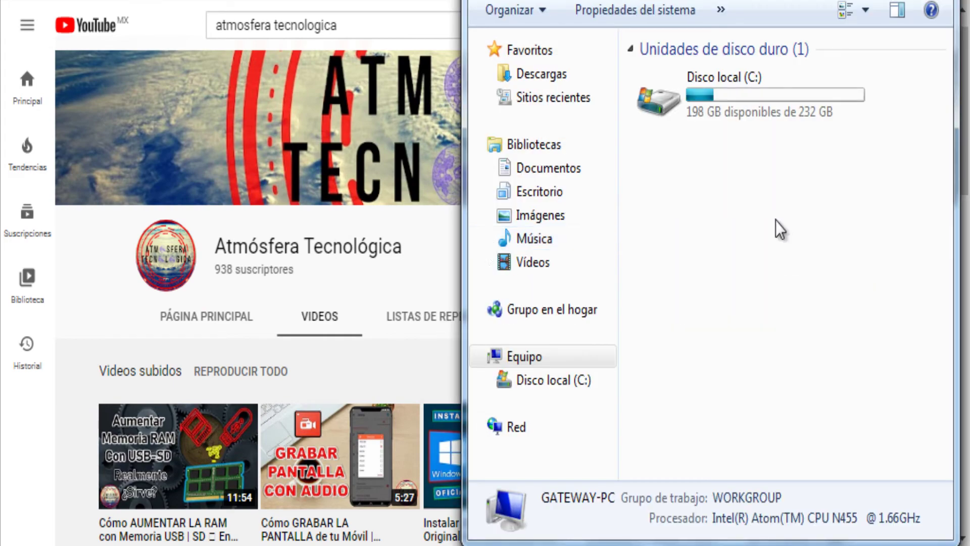
click(715, 93)
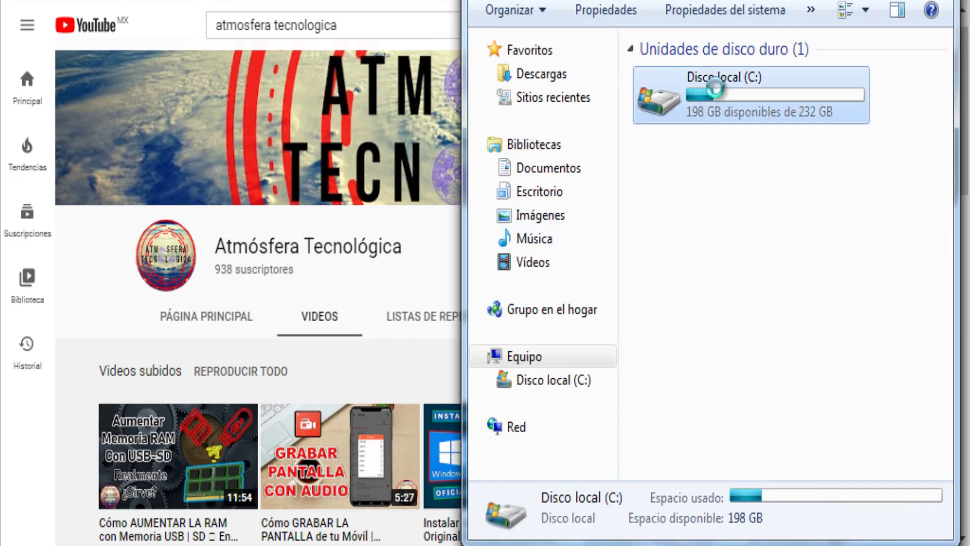
right_click(715, 92)
click(738, 533)
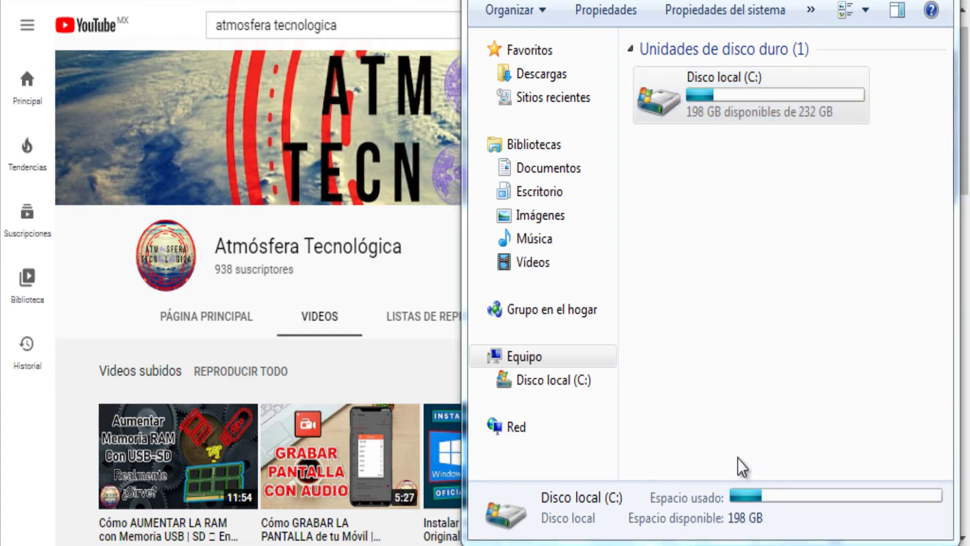
drag(764, 2, 219, 1)
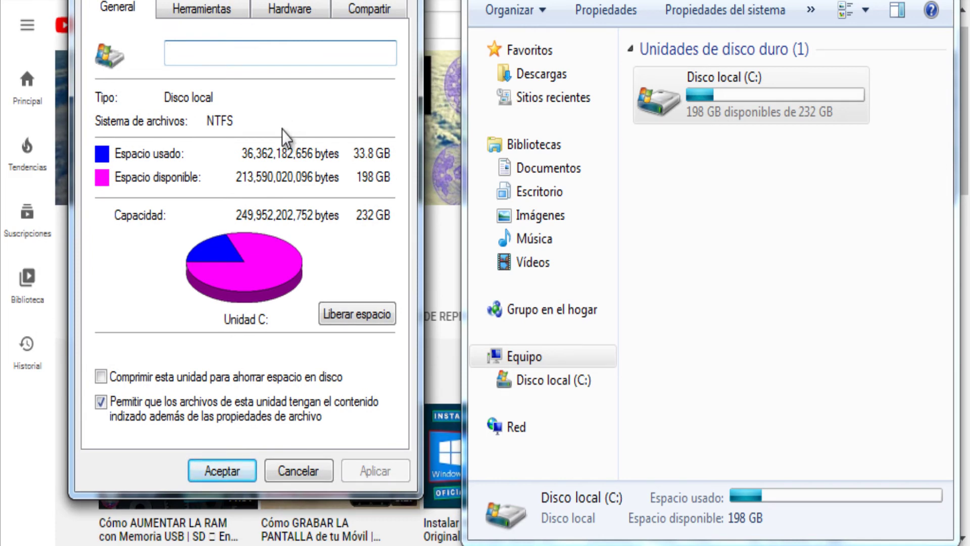
Step: Display the maintenance tools for Disco local (C:) and open the disk defragmenter
click(207, 10)
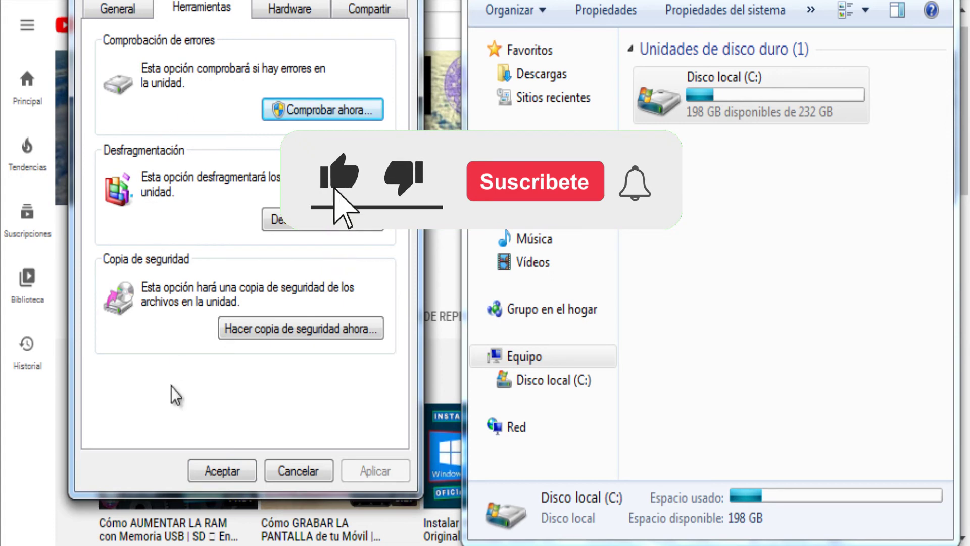
click(138, 7)
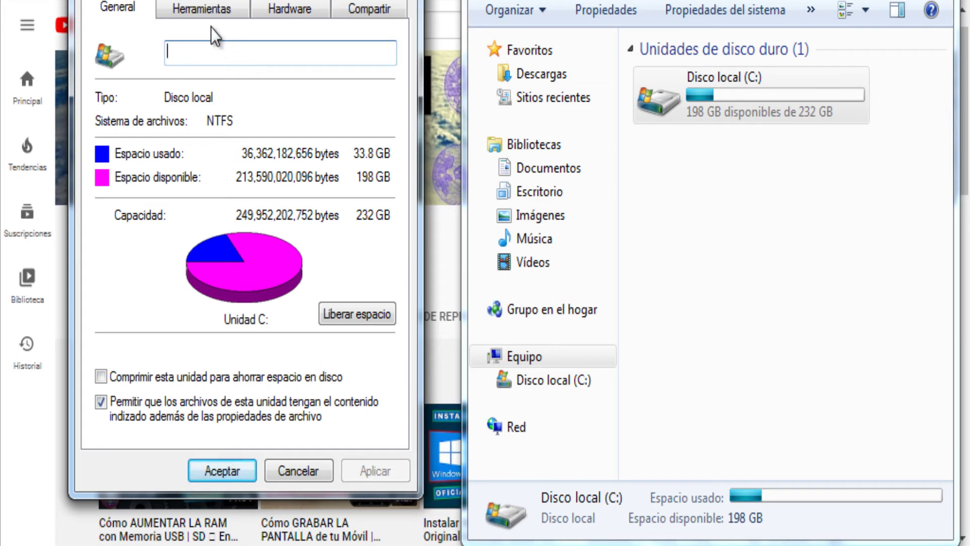
click(168, 13)
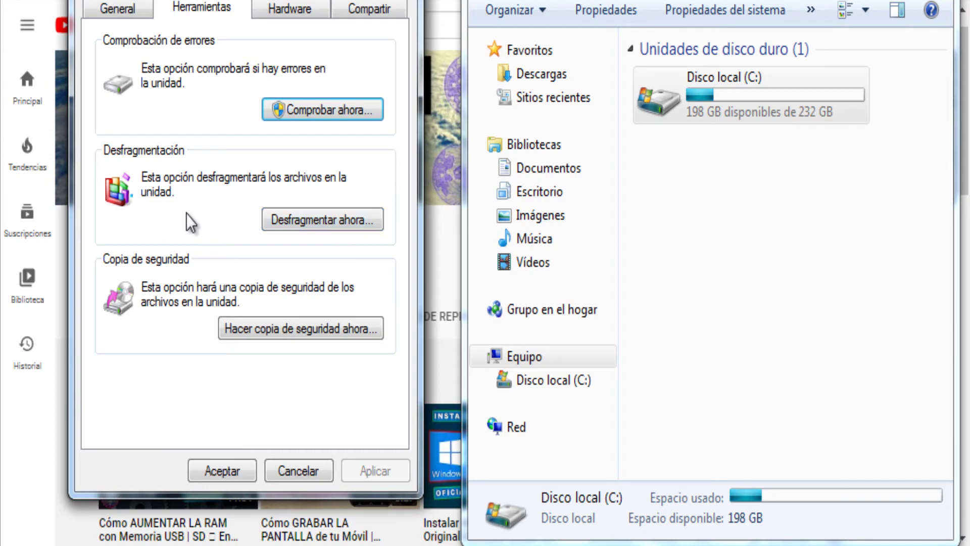
click(310, 221)
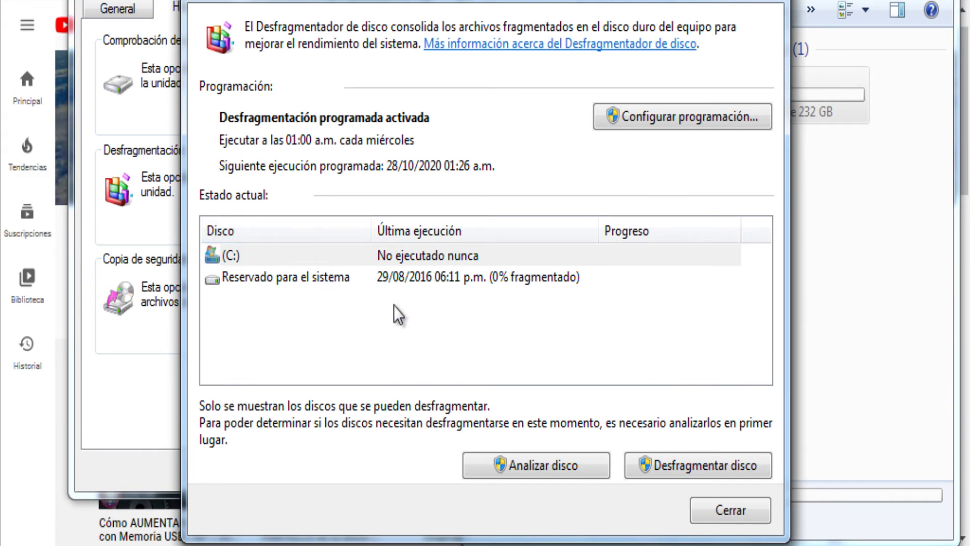
Step: Start analyzing disk (C:) for fragmentation, keeping the current color scheme and suppressing further prompts about it
click(253, 250)
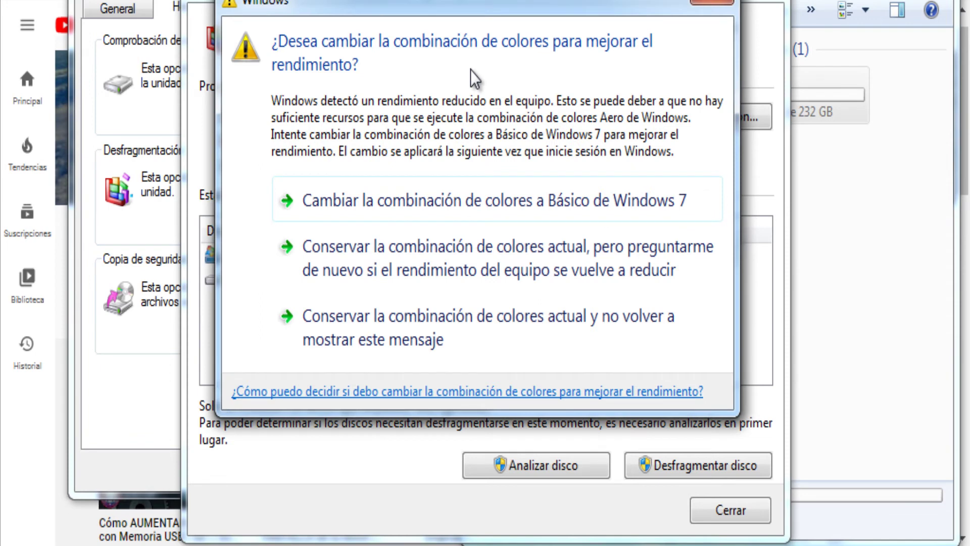
click(712, 4)
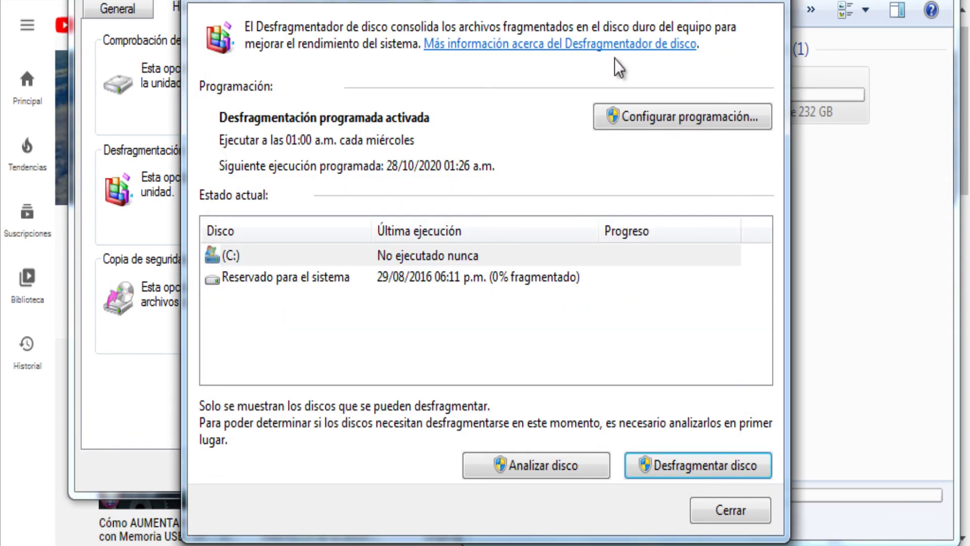
click(241, 253)
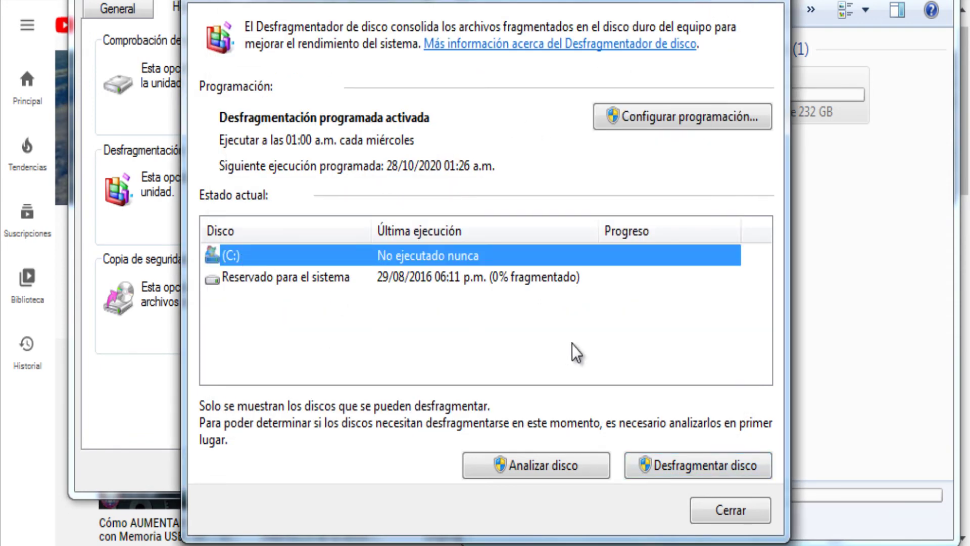
click(546, 456)
click(419, 259)
click(523, 466)
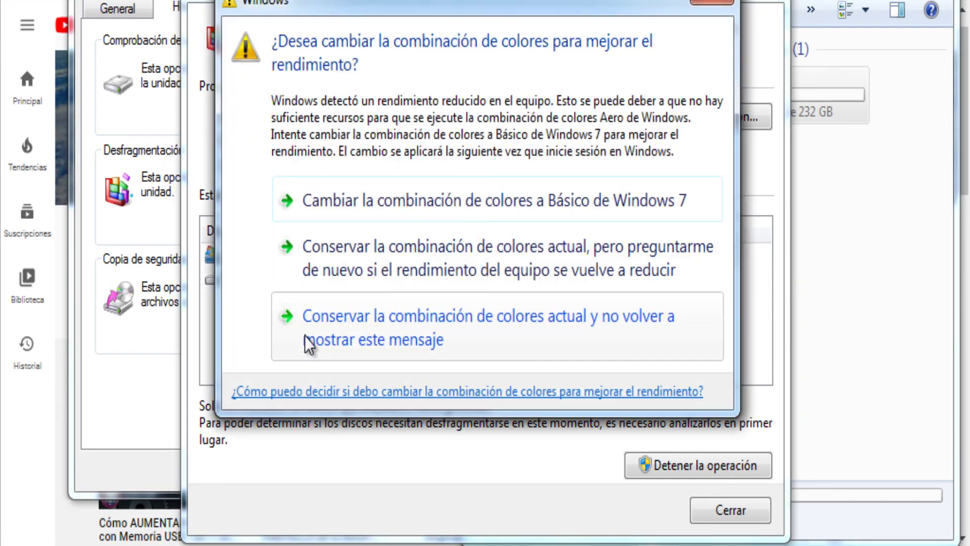
click(307, 341)
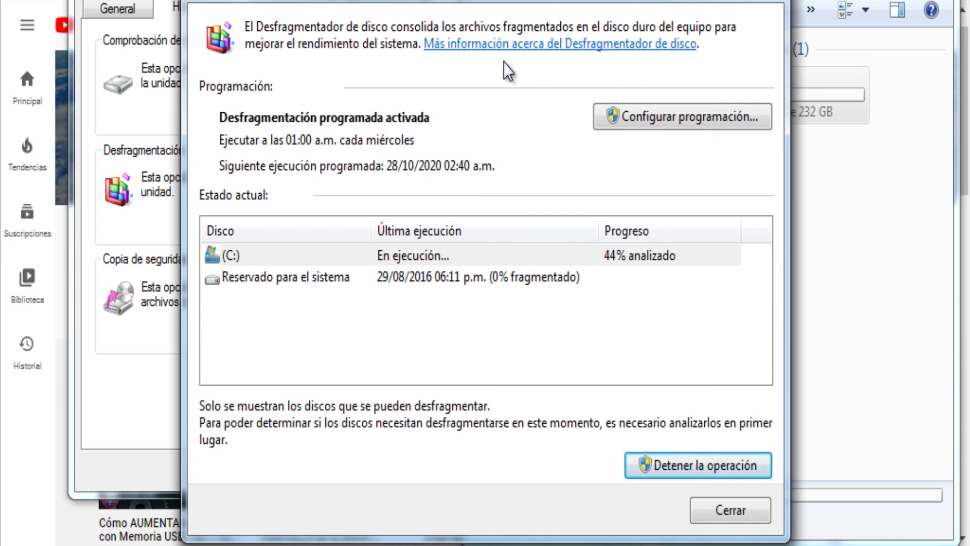
Step: Stop the running analysis of disk (C:)
click(525, 545)
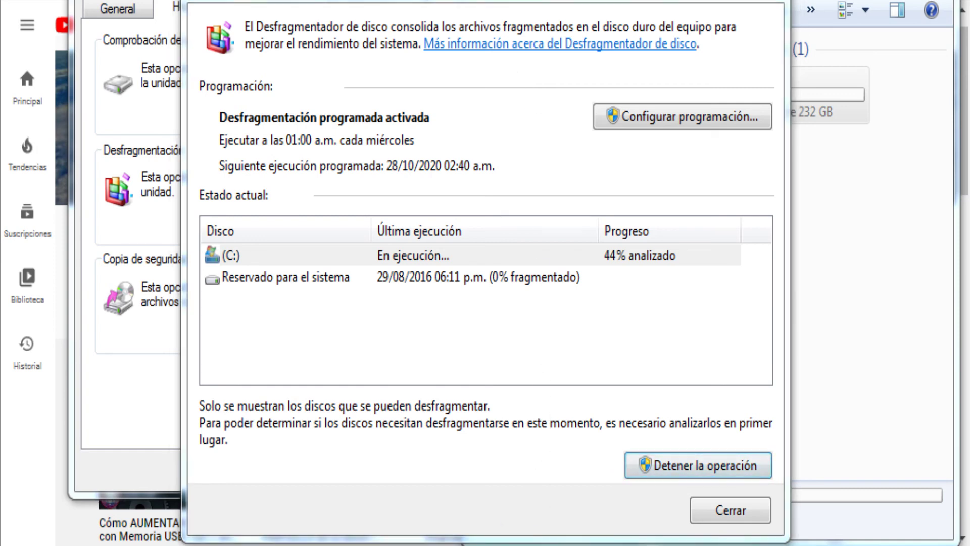
click(704, 457)
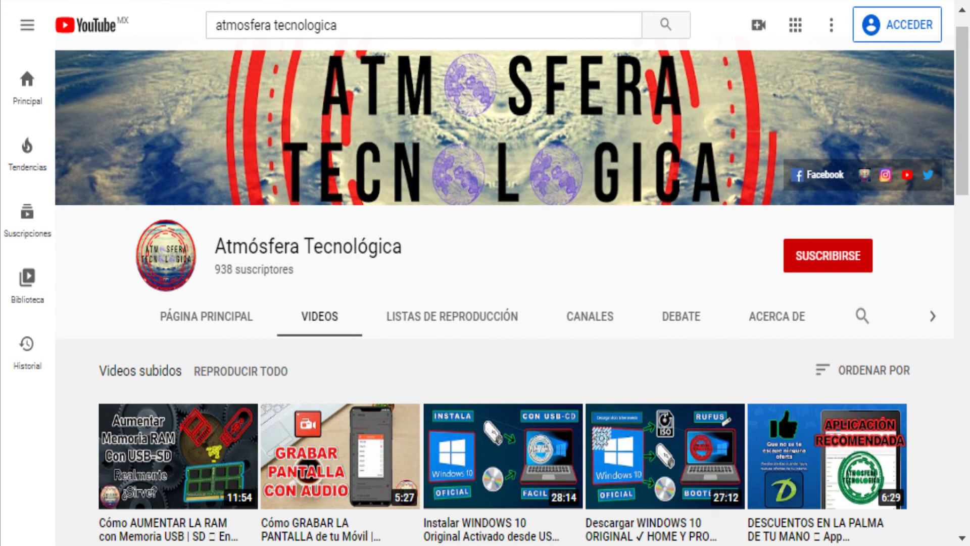
Step: Browse the uploaded videos on the Atmósfera Tecnológica YouTube channel and return to the start of the page
drag(962, 65, 962, 444)
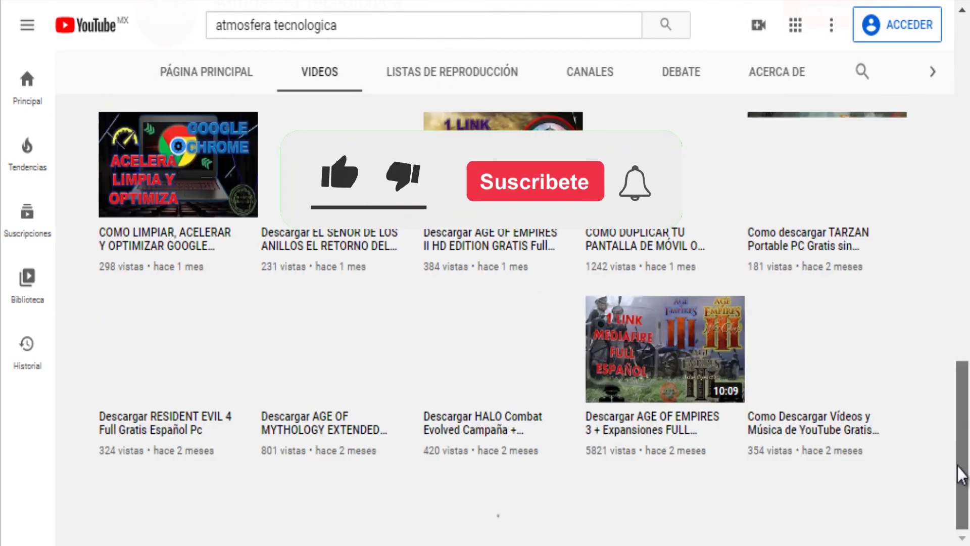
drag(963, 348, 966, 313)
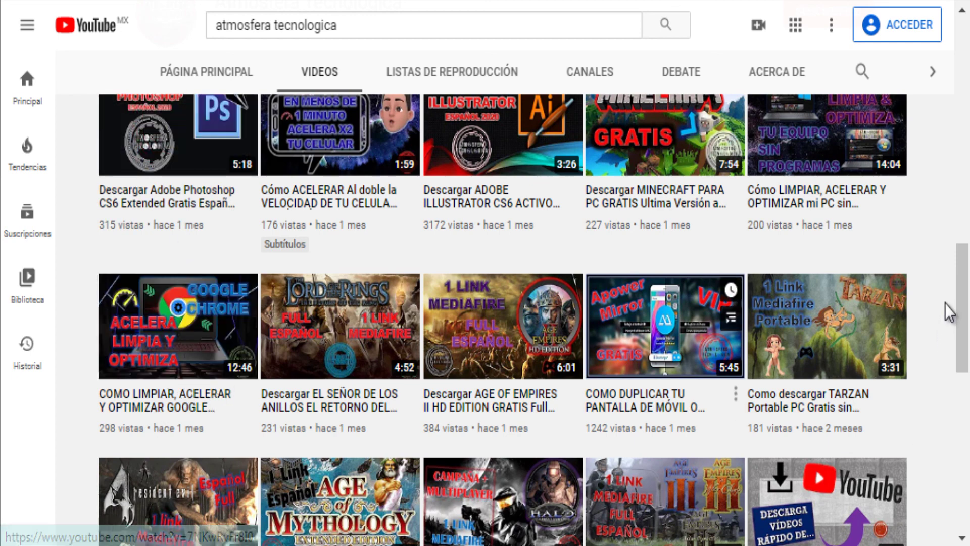
scroll(948, 311, up, 10)
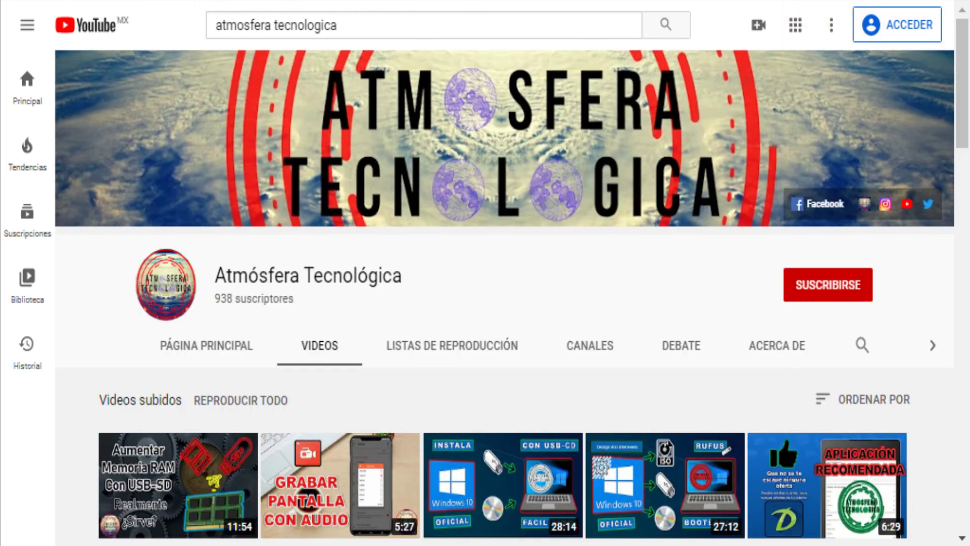